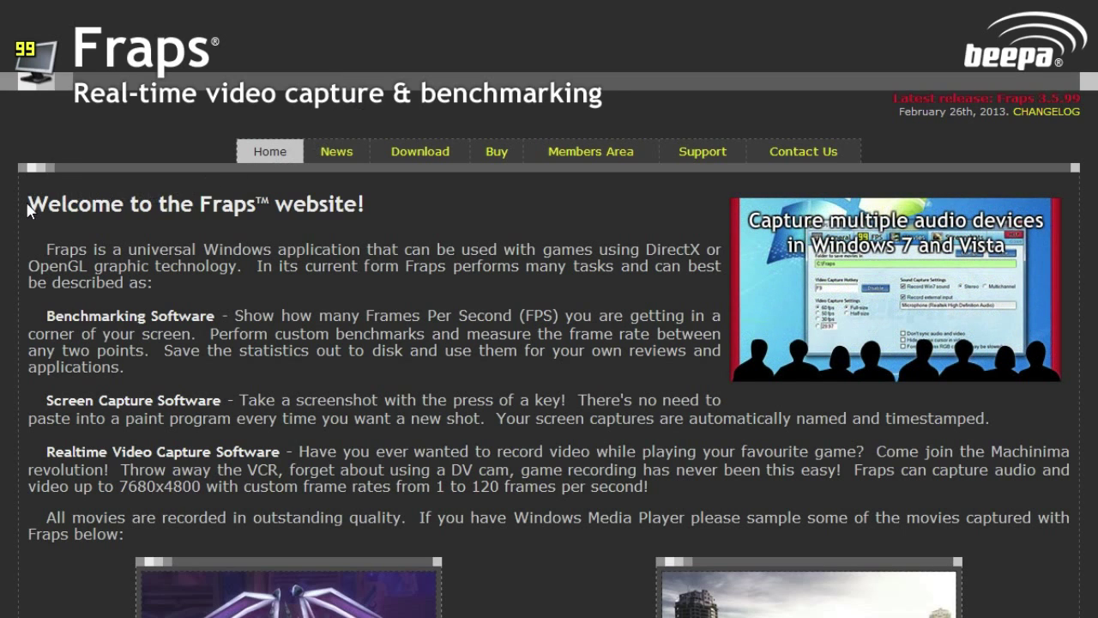
Go to the Fraps download page and start downloading the Fraps 3.5.99 Setup (2.2 MB)
left_click_drag(28, 205, 125, 537)
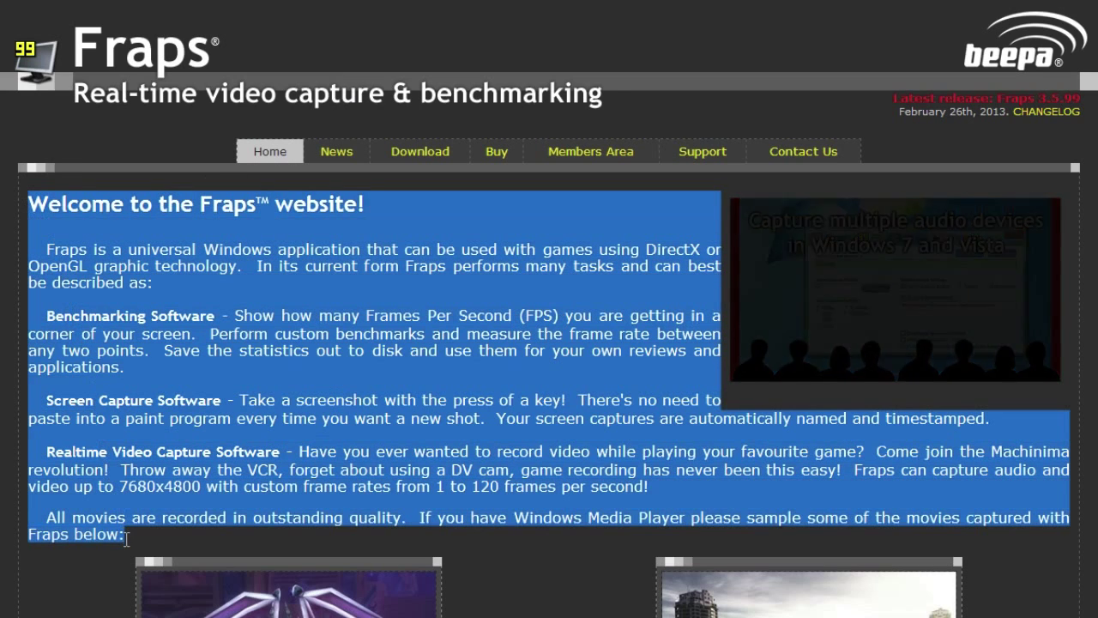
left_click(269, 423)
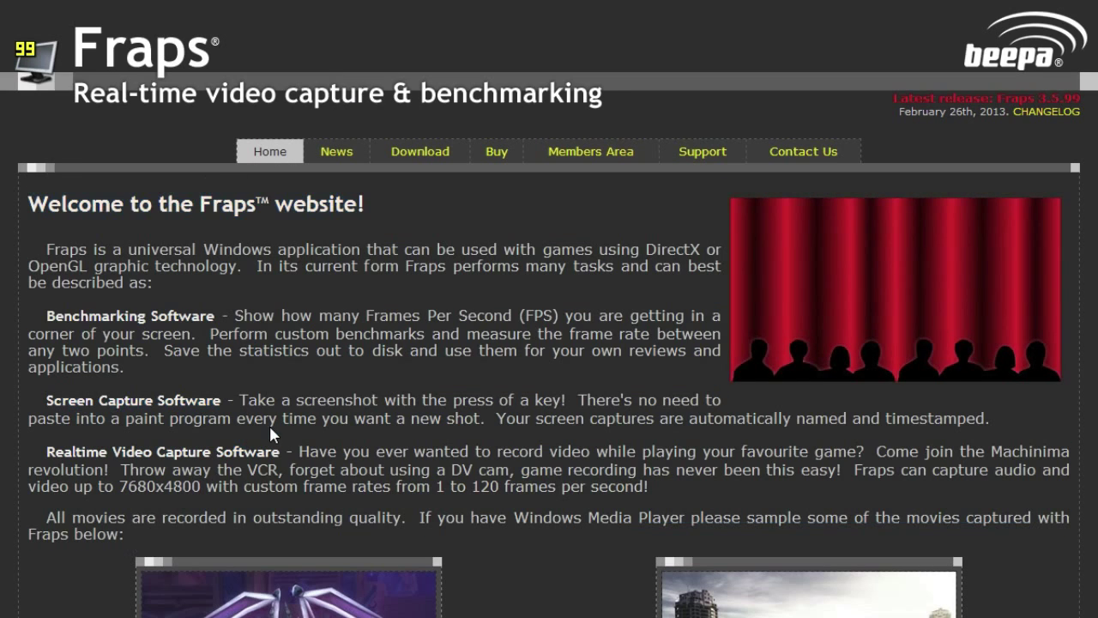
left_click(413, 155)
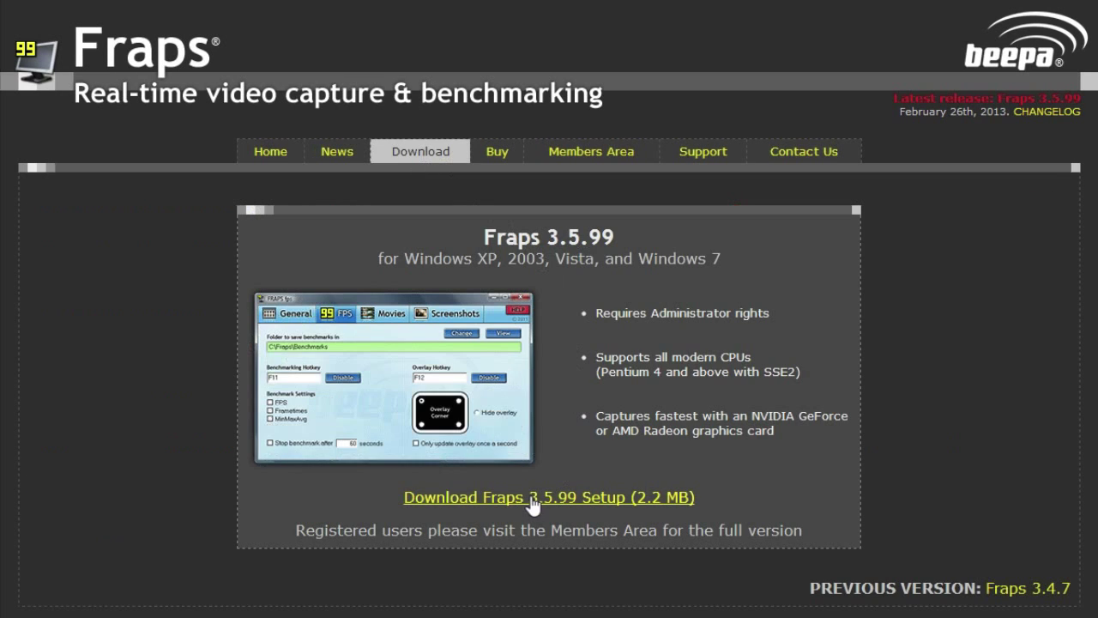
left_click(569, 500)
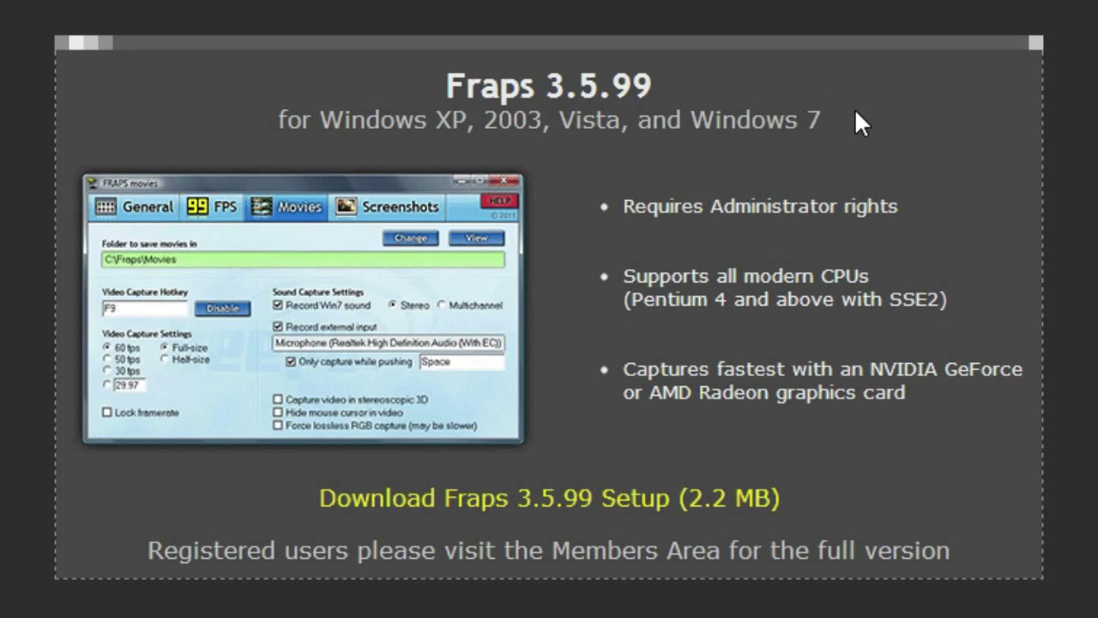
Complete the Fraps 3.5.99 installer and launch Fraps from its desktop icon
left_click(766, 467)
left_click(767, 468)
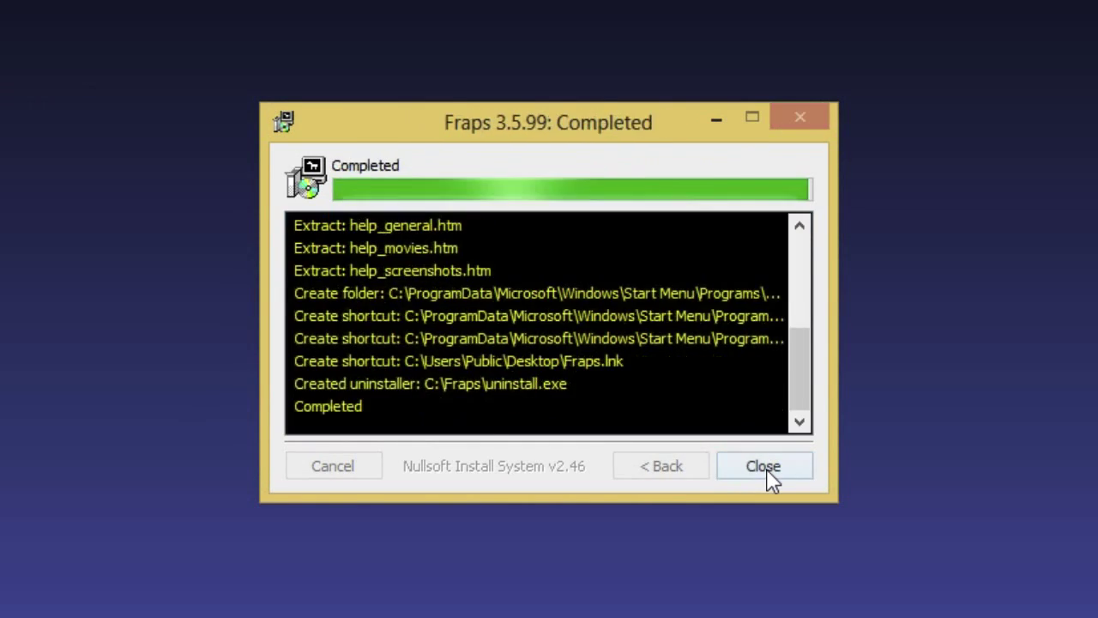
left_click(767, 468)
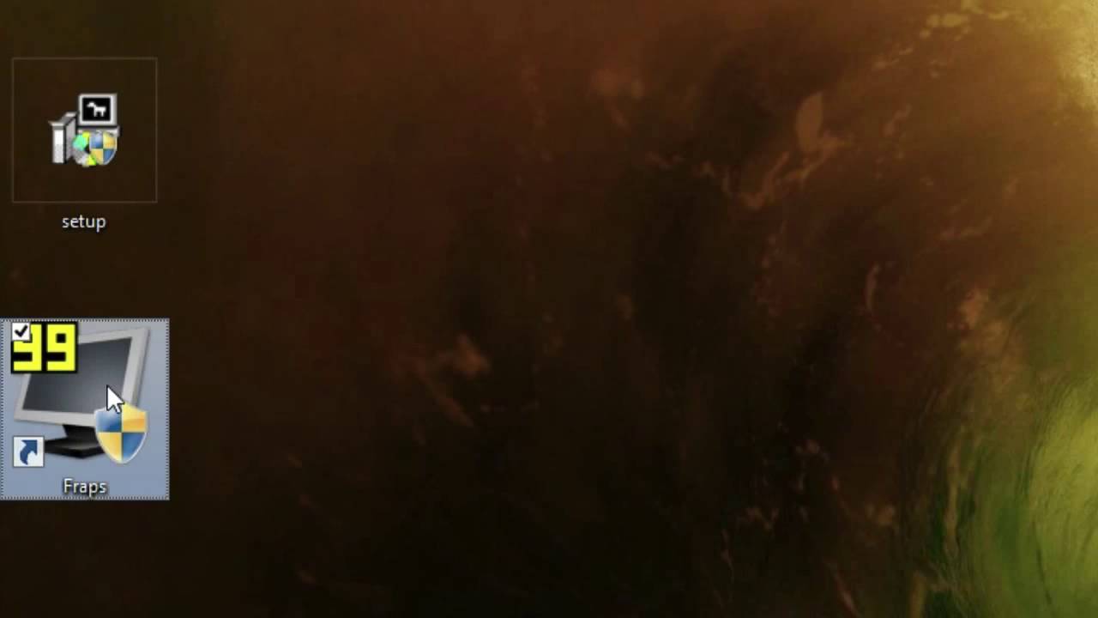
double_click(108, 388)
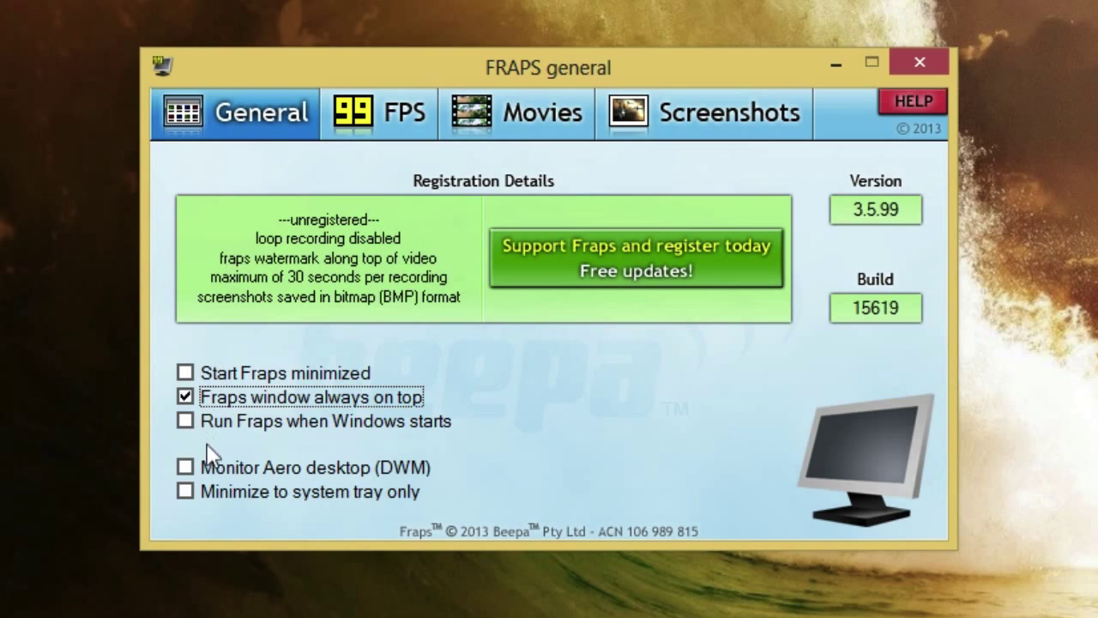
Enable 'Minimize to system tray only', choose Hide overlay under FPS, and view the Movies settings
left_click(185, 491)
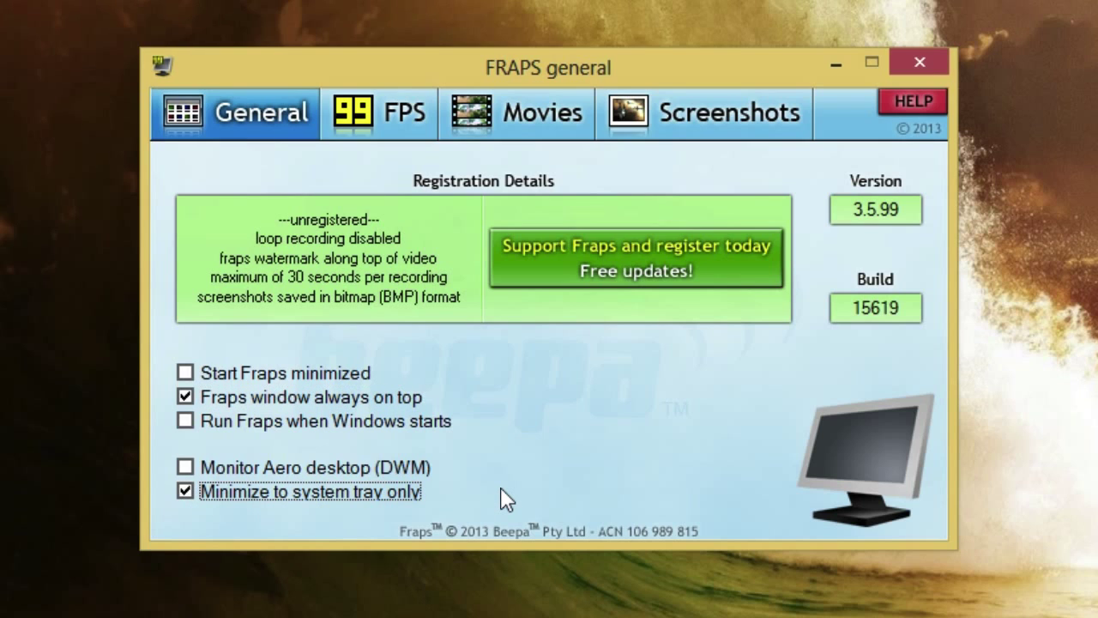
left_click(386, 133)
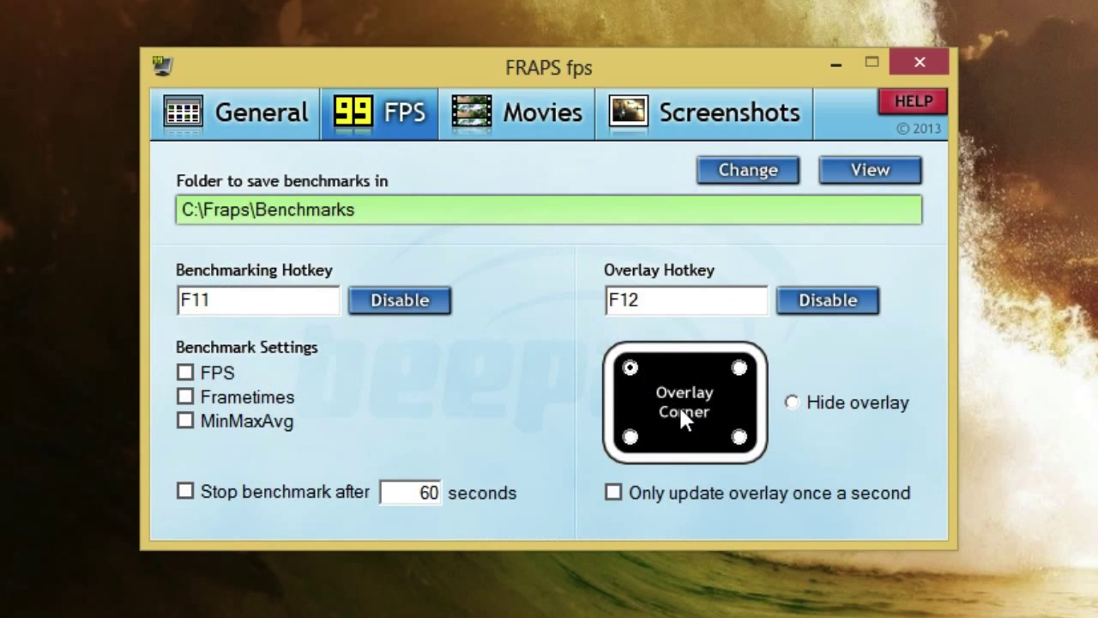
left_click(793, 403)
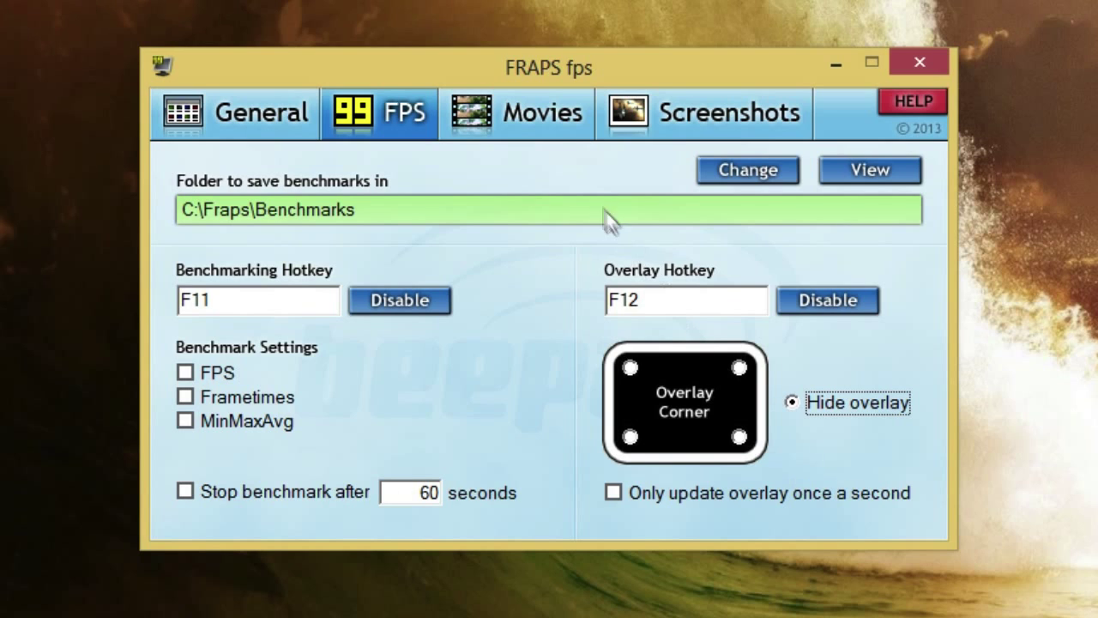
left_click(528, 133)
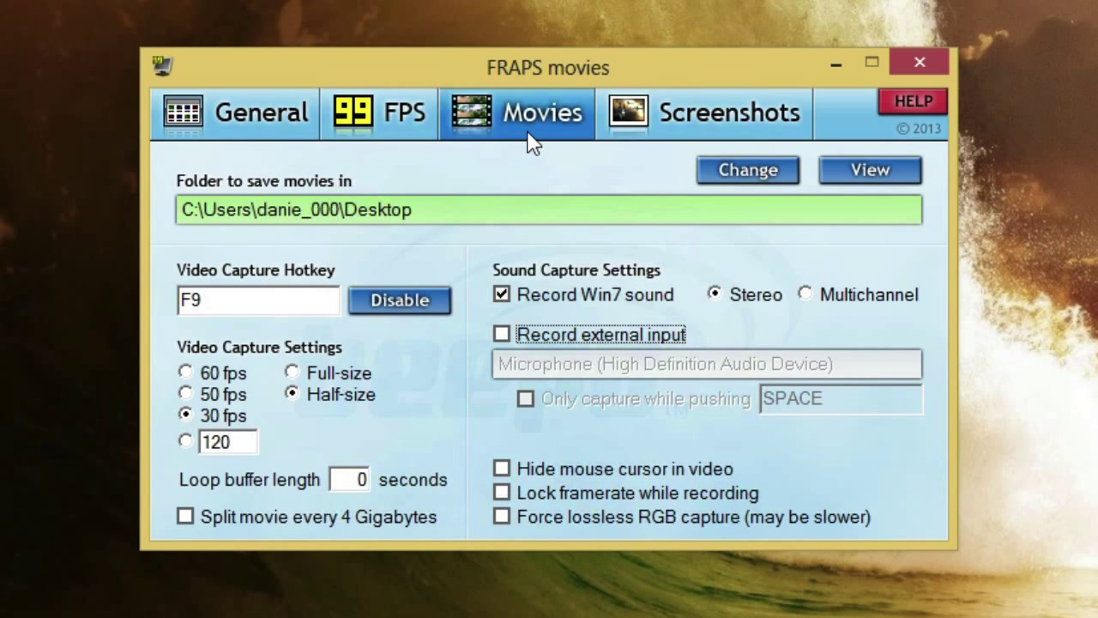
Set the Fraps movie folder to a new desktop folder named 'Fraps Recordings'
left_click(758, 183)
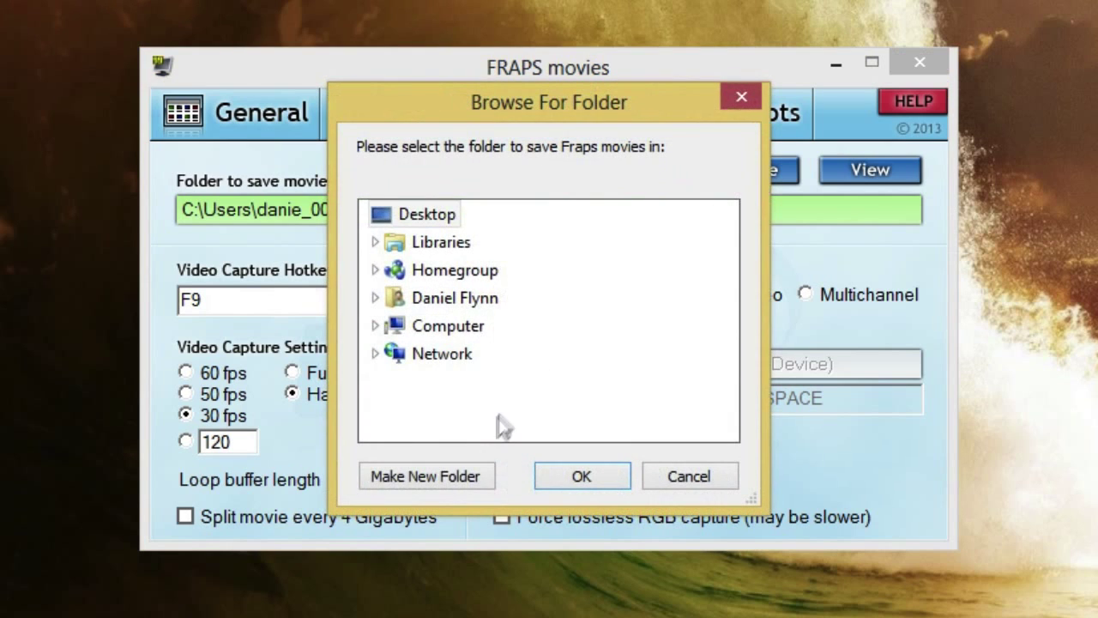
left_click(443, 478)
type("Frap")
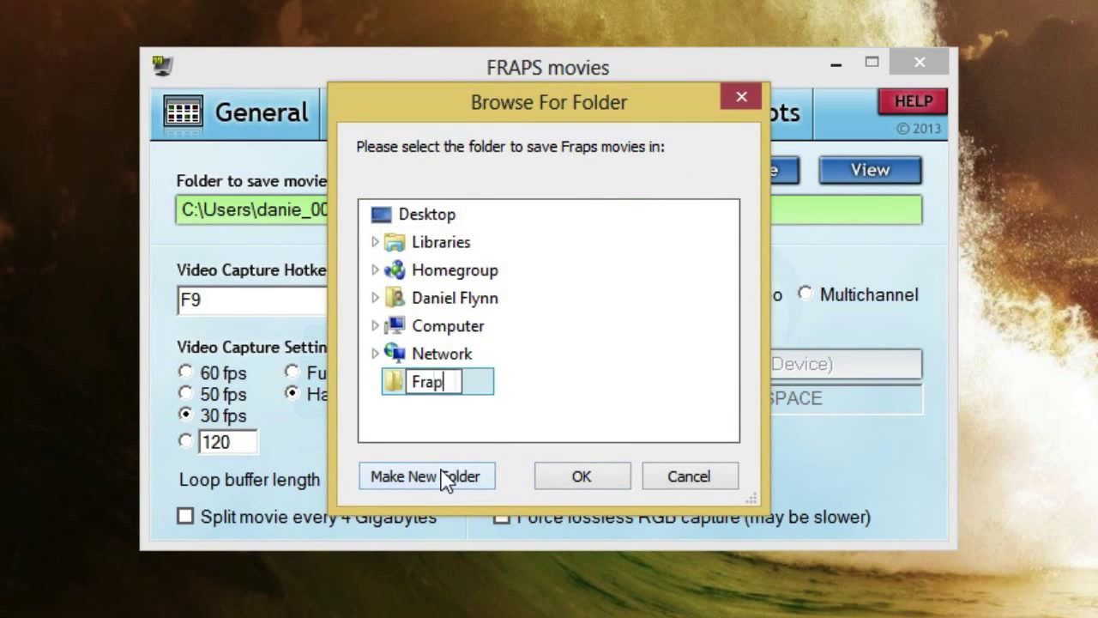
type("s Recordings")
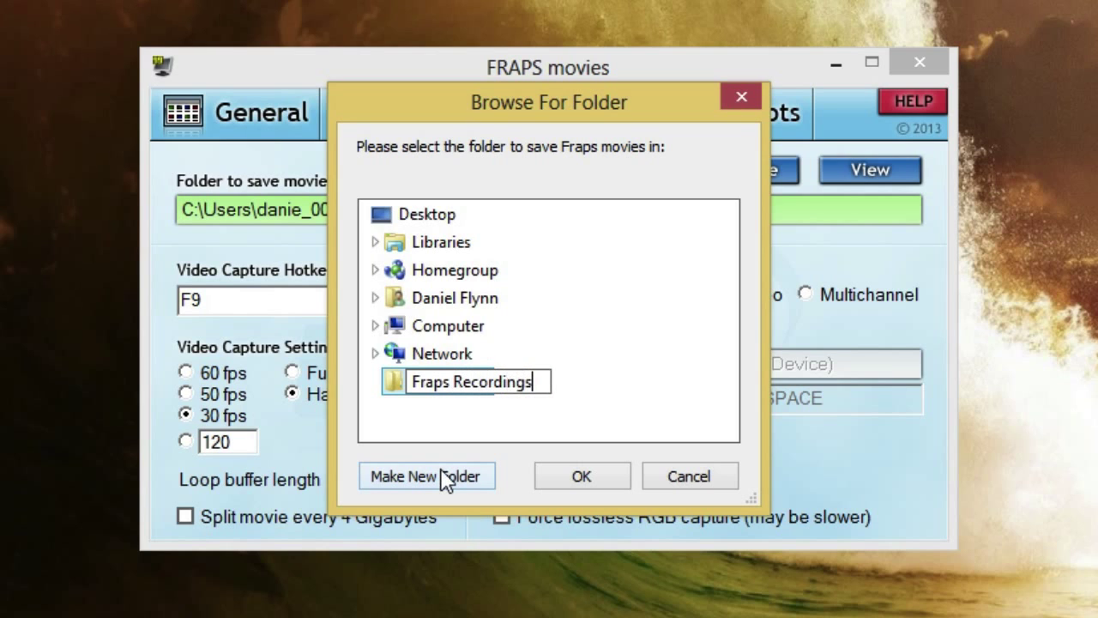
key("Return")
left_click(580, 475)
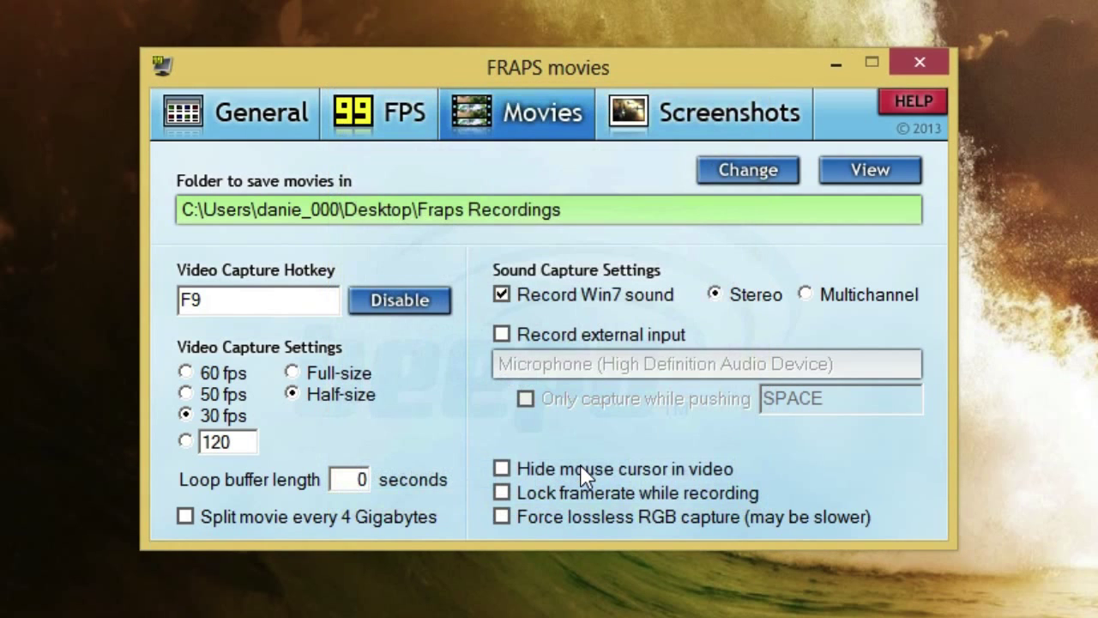
Set the video capture hotkey to F8, enable Record external input, and minimize Fraps
left_click(227, 300)
key("F8")
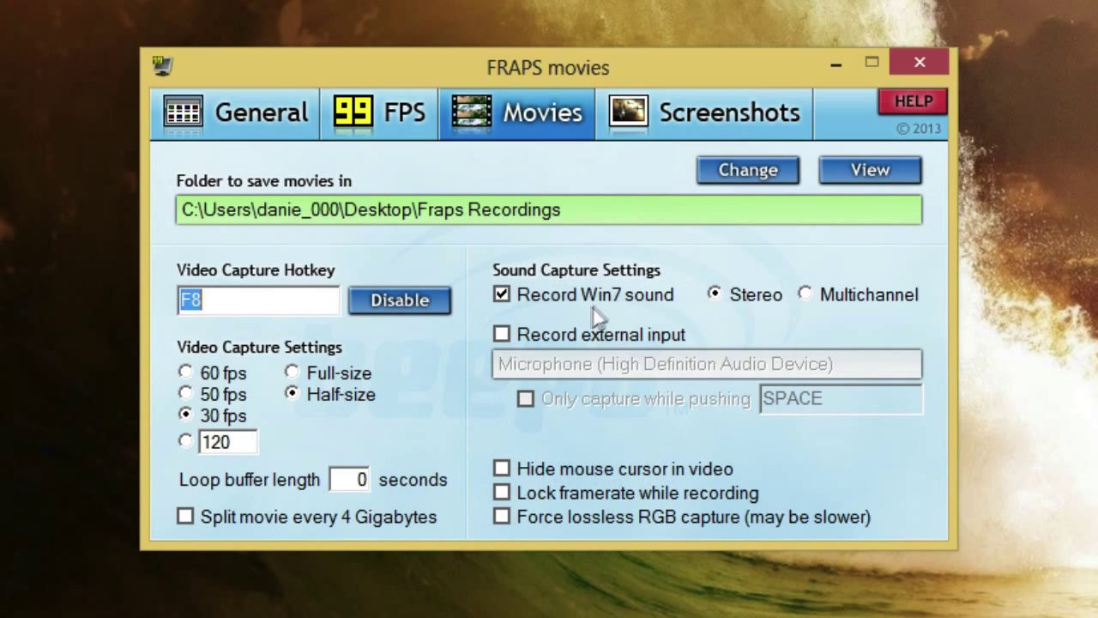
left_click(547, 338)
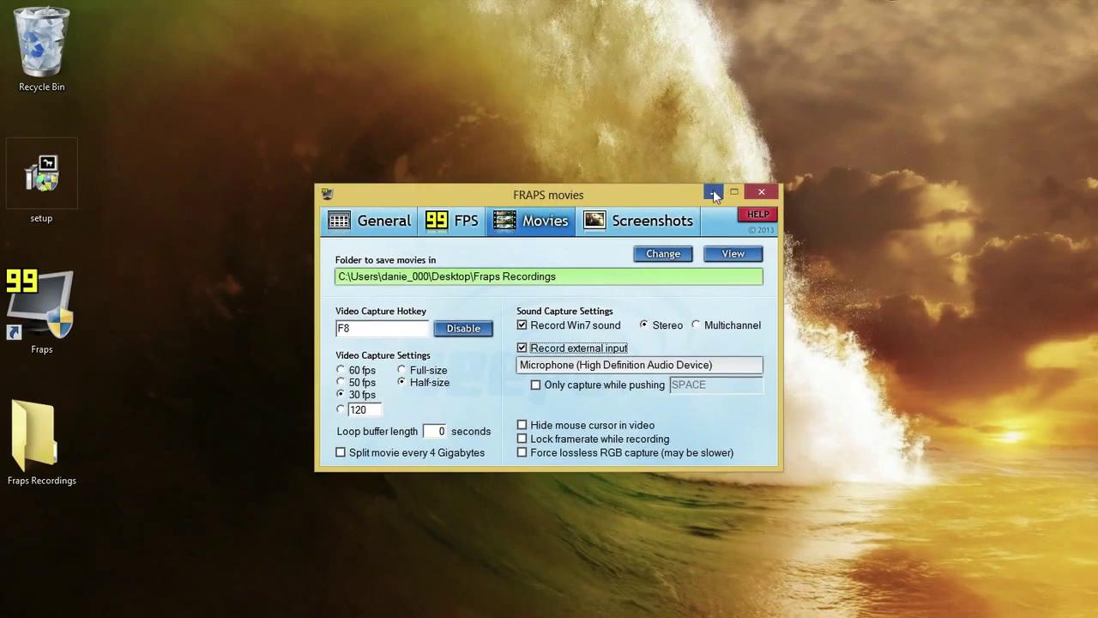
left_click(839, 62)
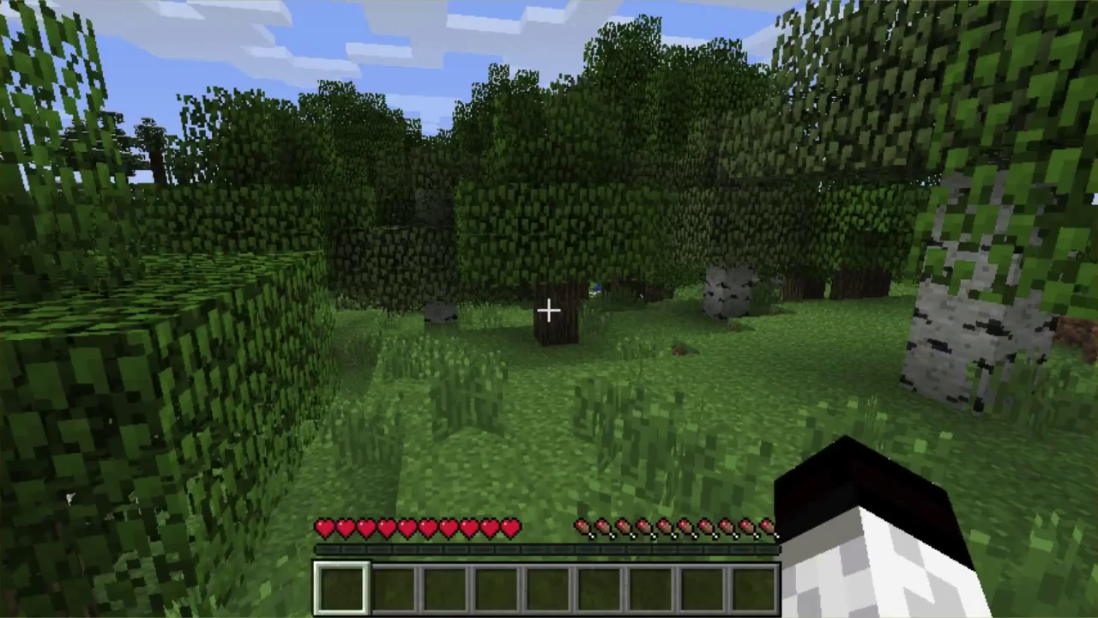
Pause Minecraft and play the recorded AVI clip from the Fraps Recordings folder in Media Player
key("Escape")
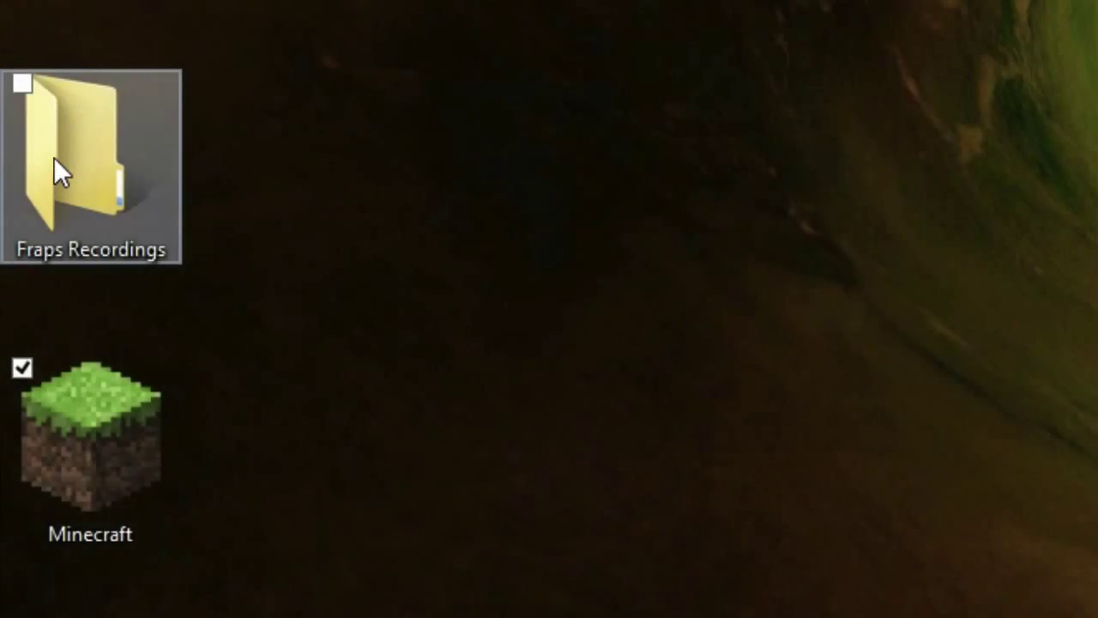
double_click(54, 159)
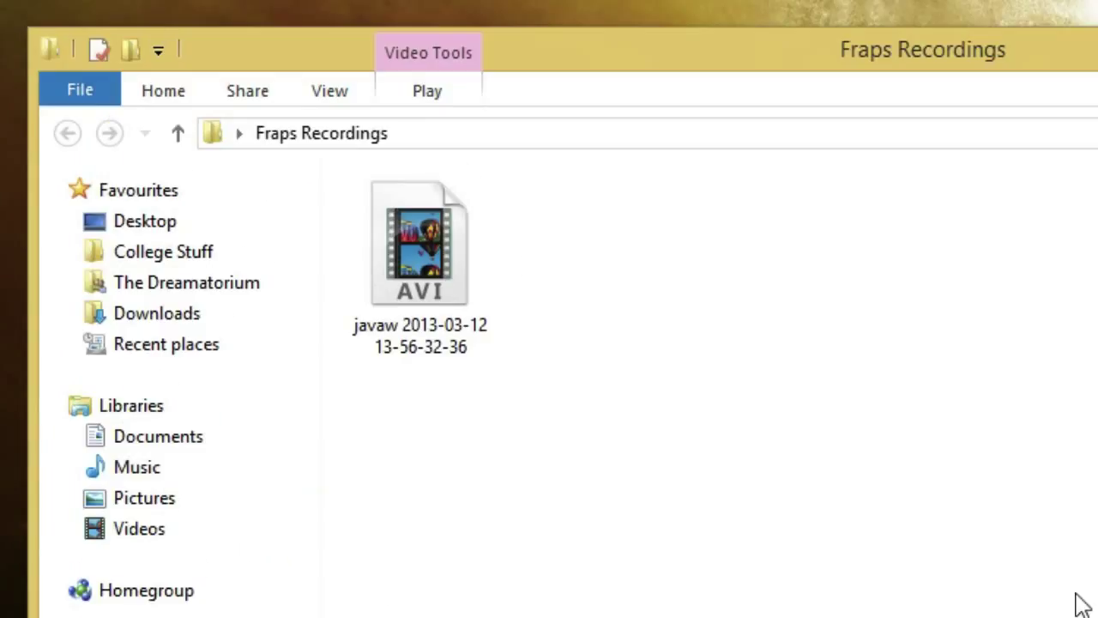
double_click(404, 226)
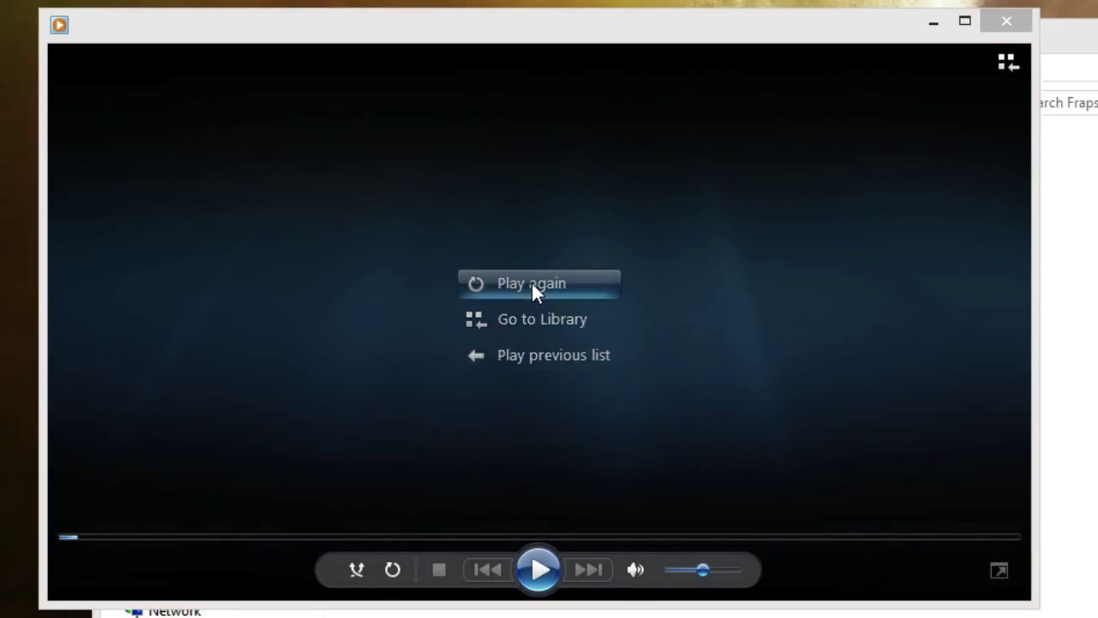
left_click(532, 286)
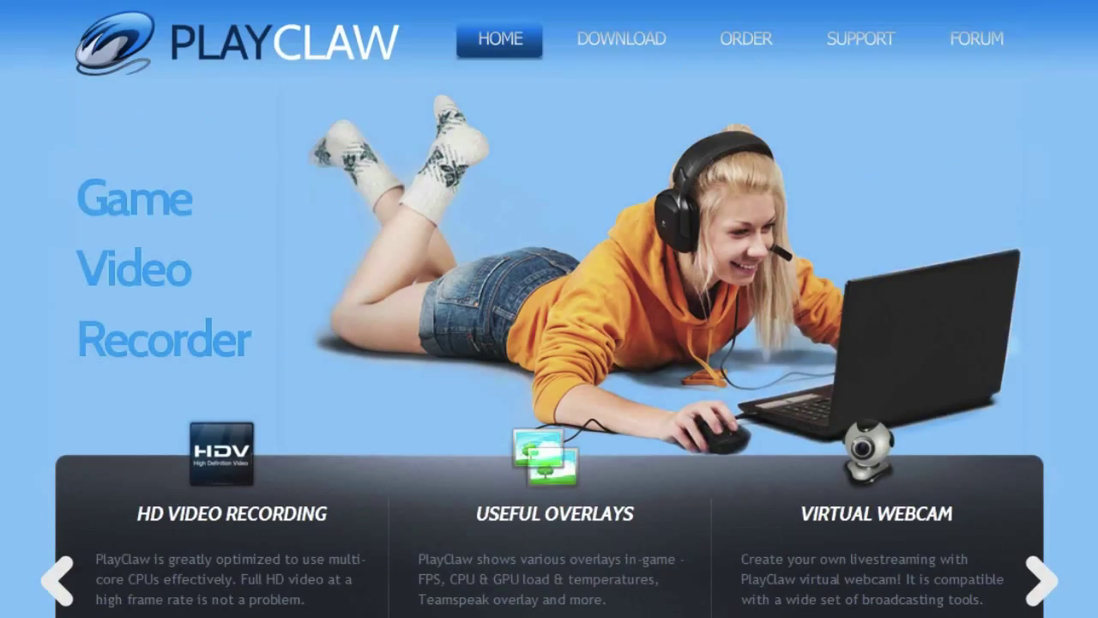
Download the stable PlayClaw 4 build 2536 and run its setup wizard through to Finish
left_click(598, 41)
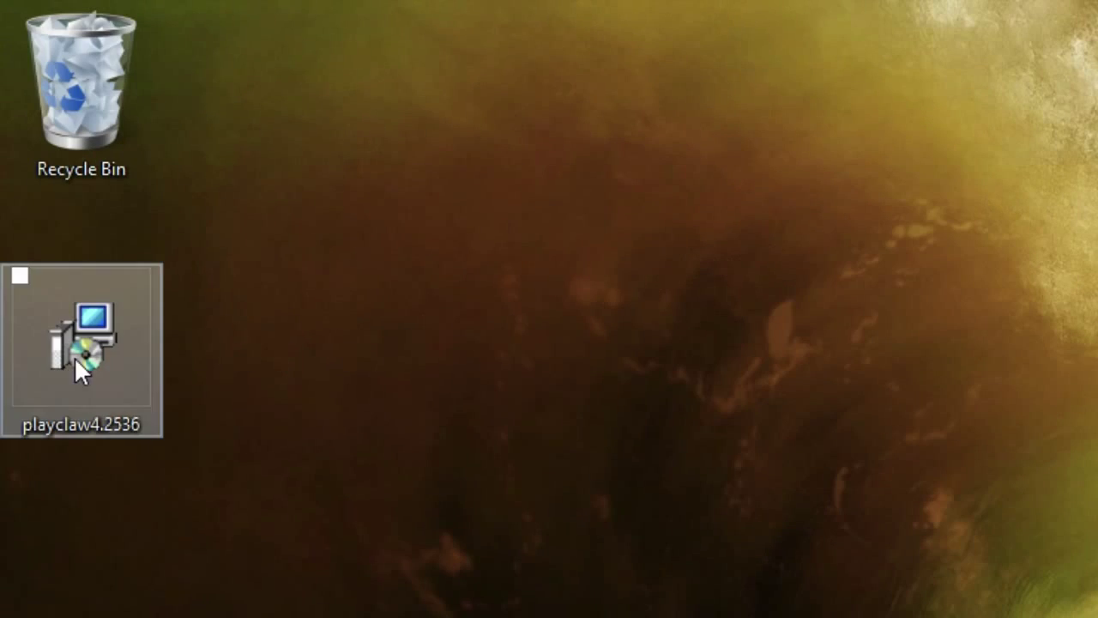
double_click(74, 356)
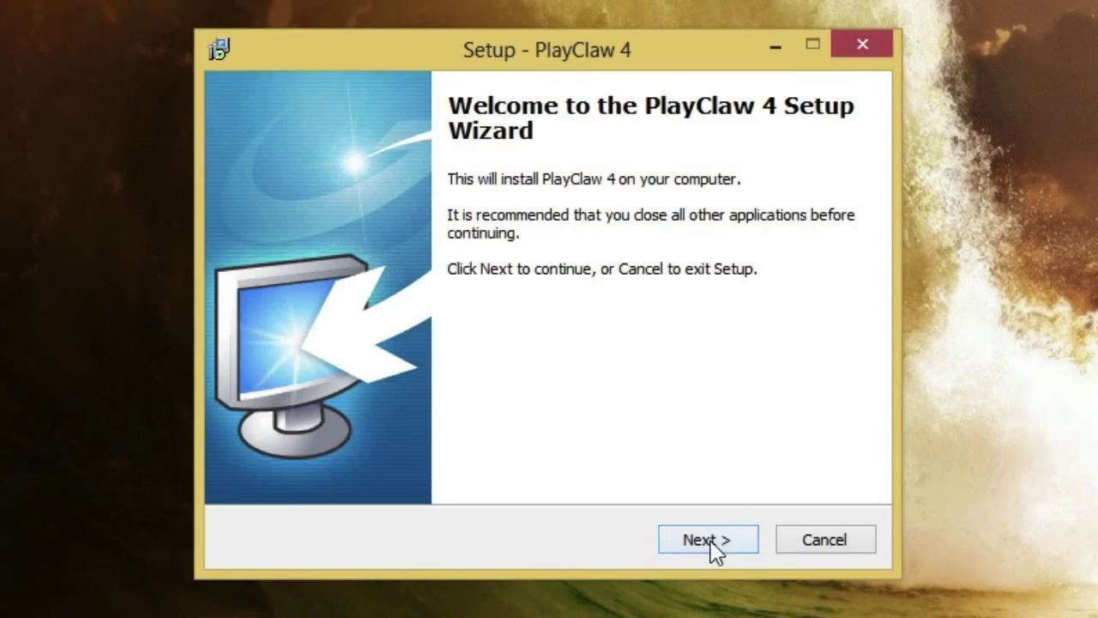
left_click(712, 551)
left_click(451, 455)
left_click(708, 540)
left_click(708, 540)
left_click(691, 541)
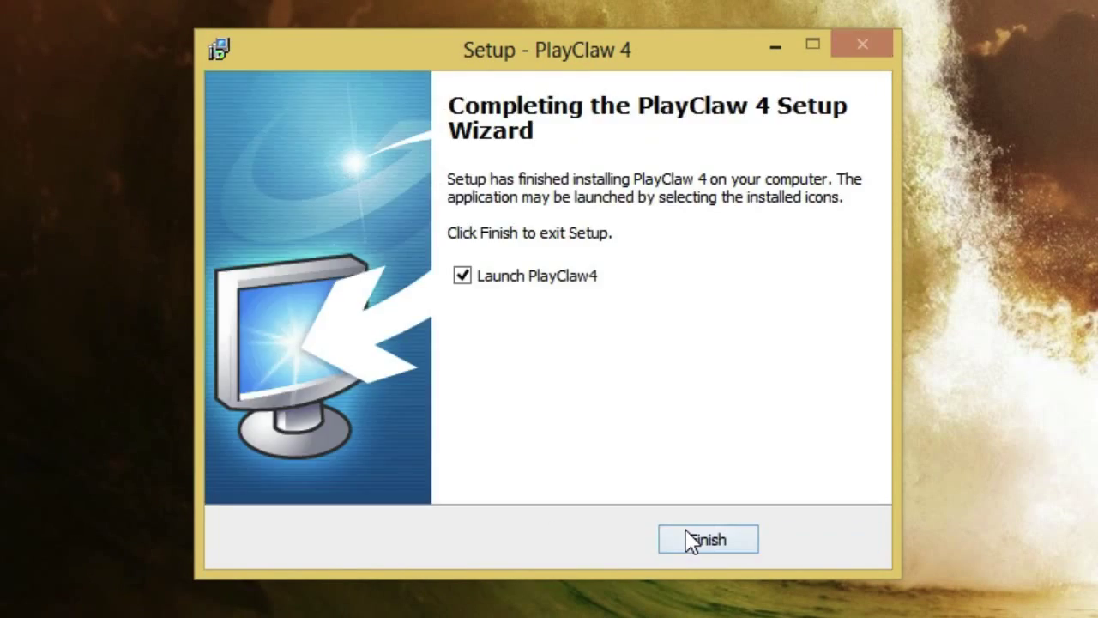
left_click(694, 540)
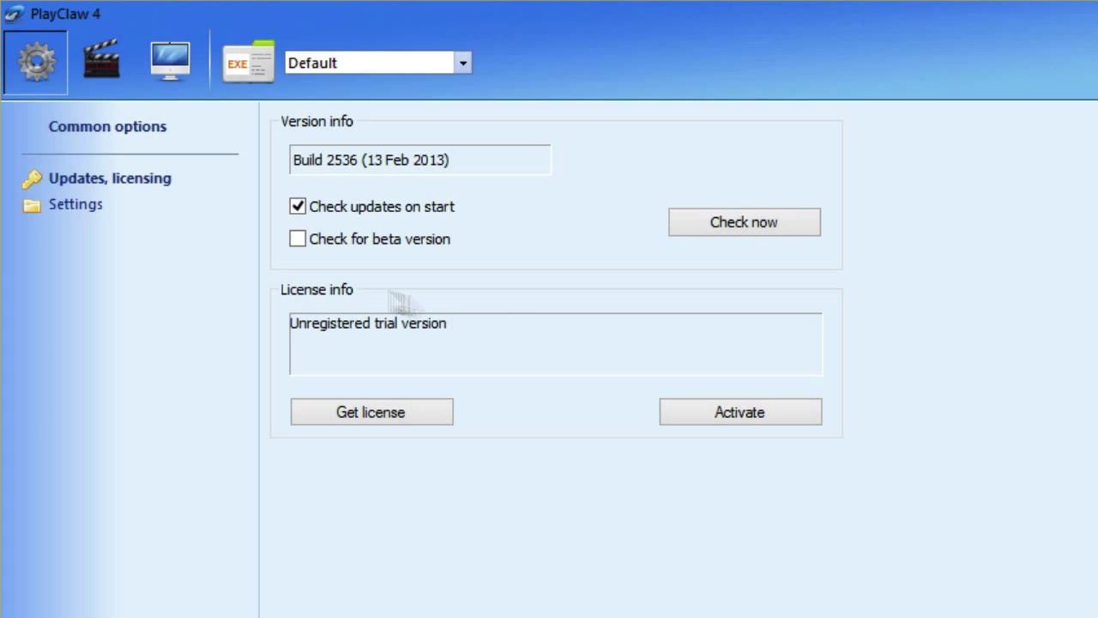
Tick 'Minimize to system tray' in PlayClaw's Common settings and switch to the capture settings
left_click(75, 206)
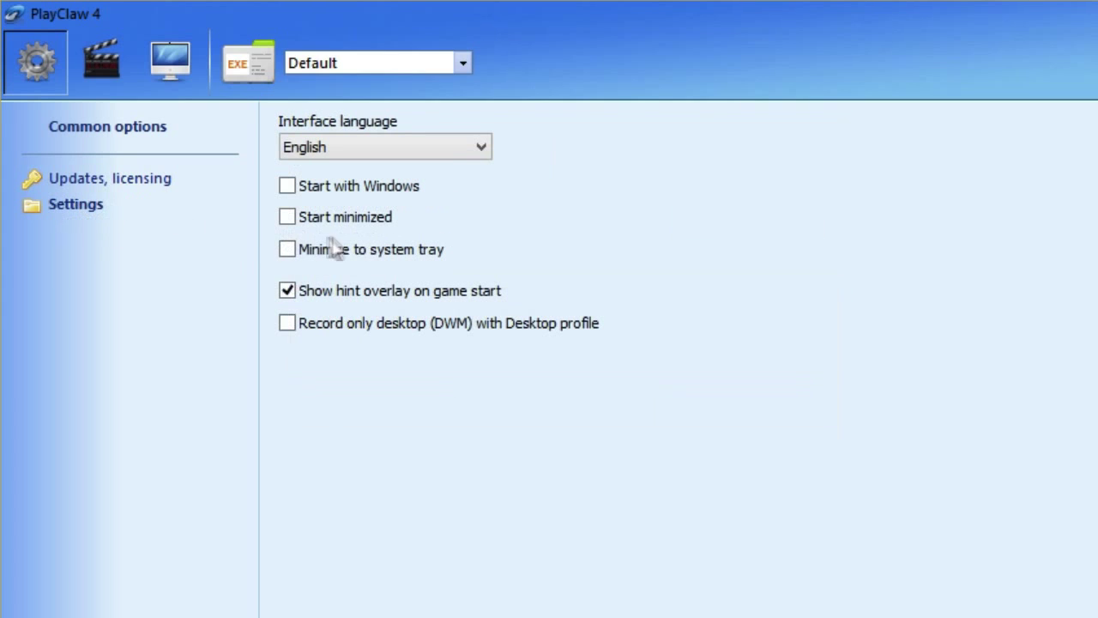
left_click(374, 253)
left_click(94, 53)
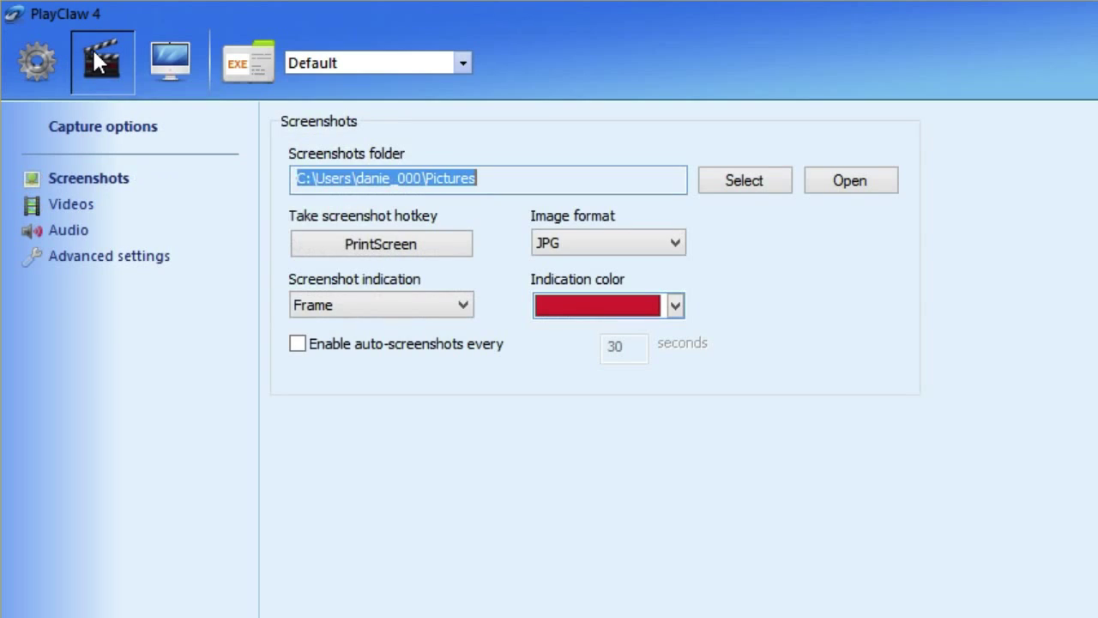
Set the Videos save folder to a new desktop folder named 'PlayClaw Videos'
left_click(70, 208)
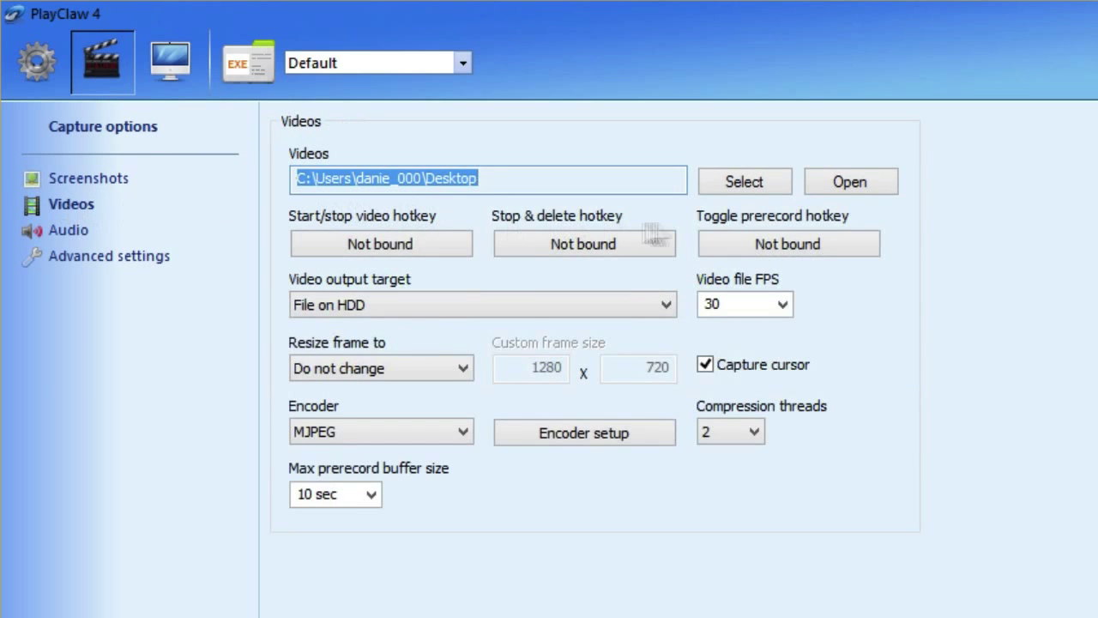
left_click(740, 192)
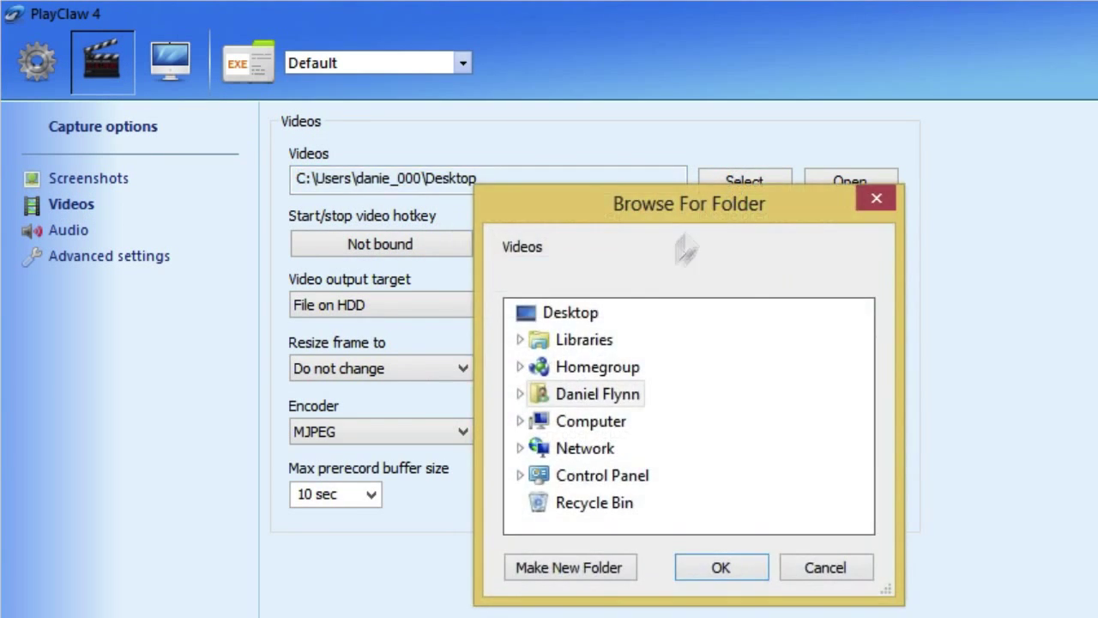
left_click(562, 563)
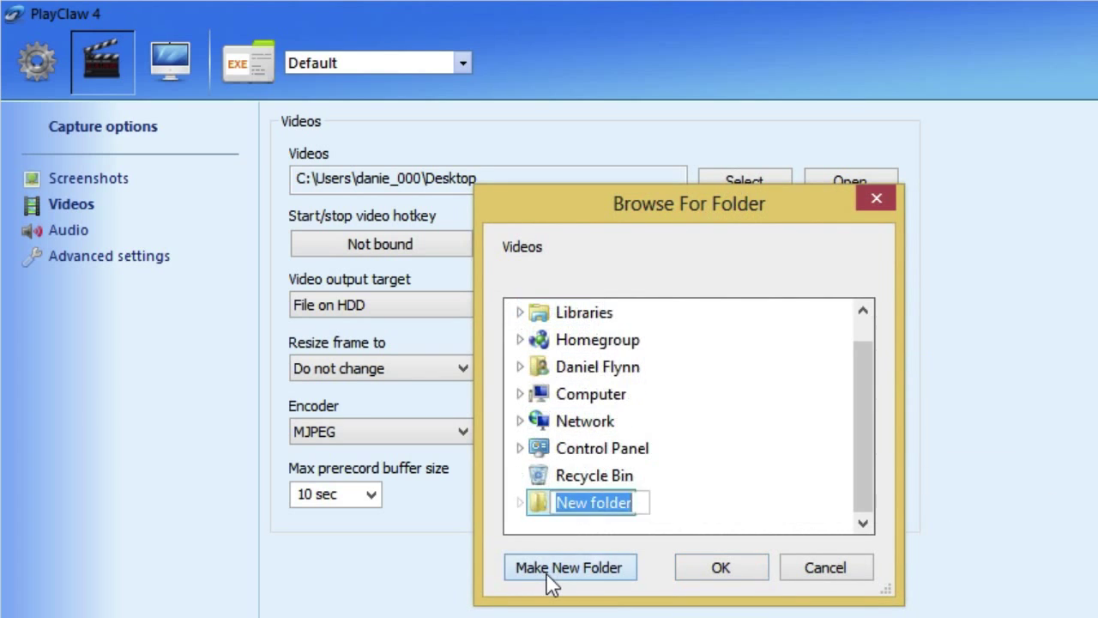
type("PlayClaw Videos")
key("Return")
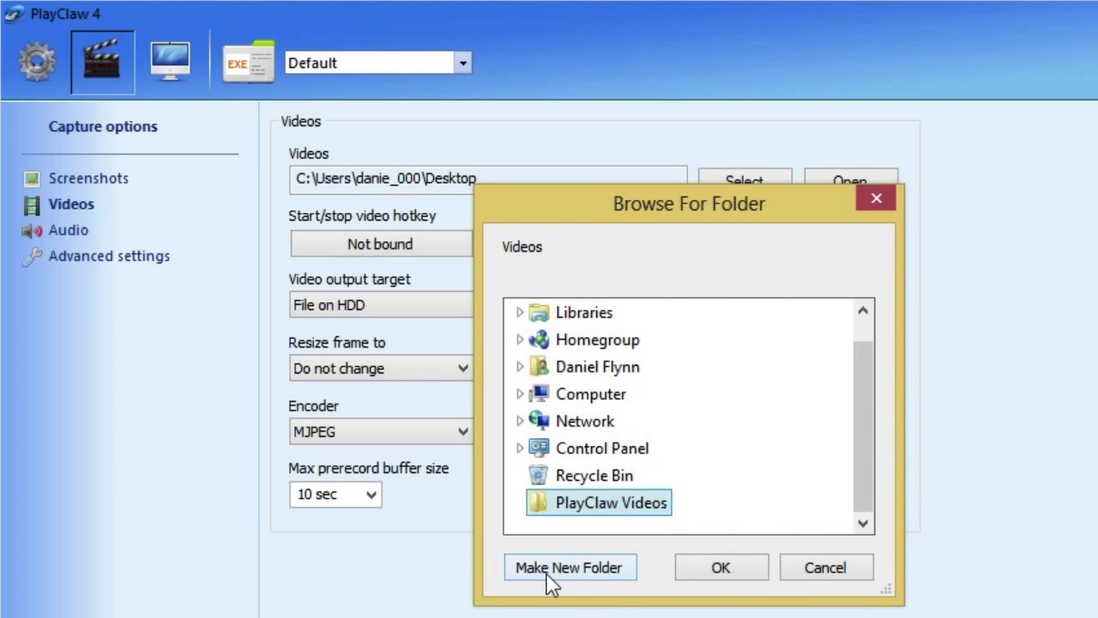
left_click(697, 567)
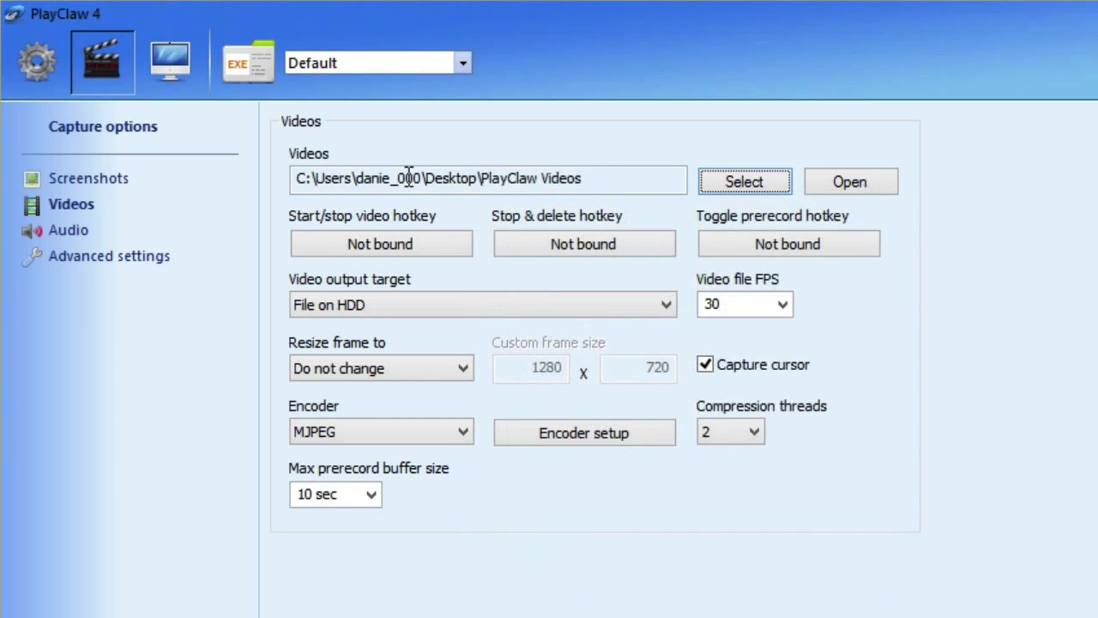
Bind F8 as start/stop video hotkey, keep 30 FPS and original size, choose Low compression
left_click(385, 249)
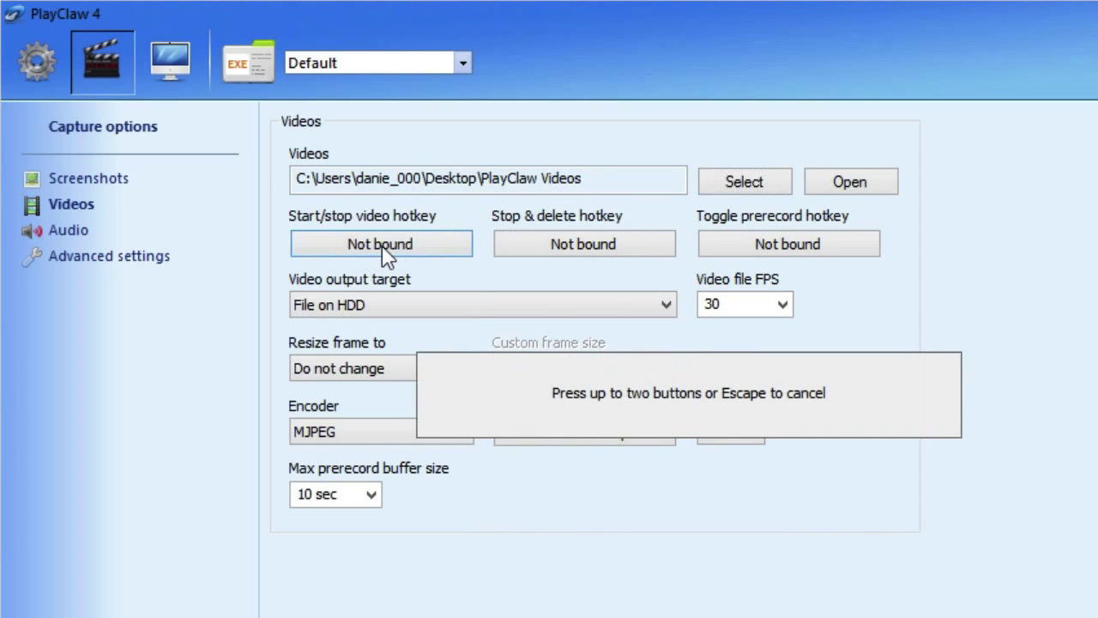
key("F8")
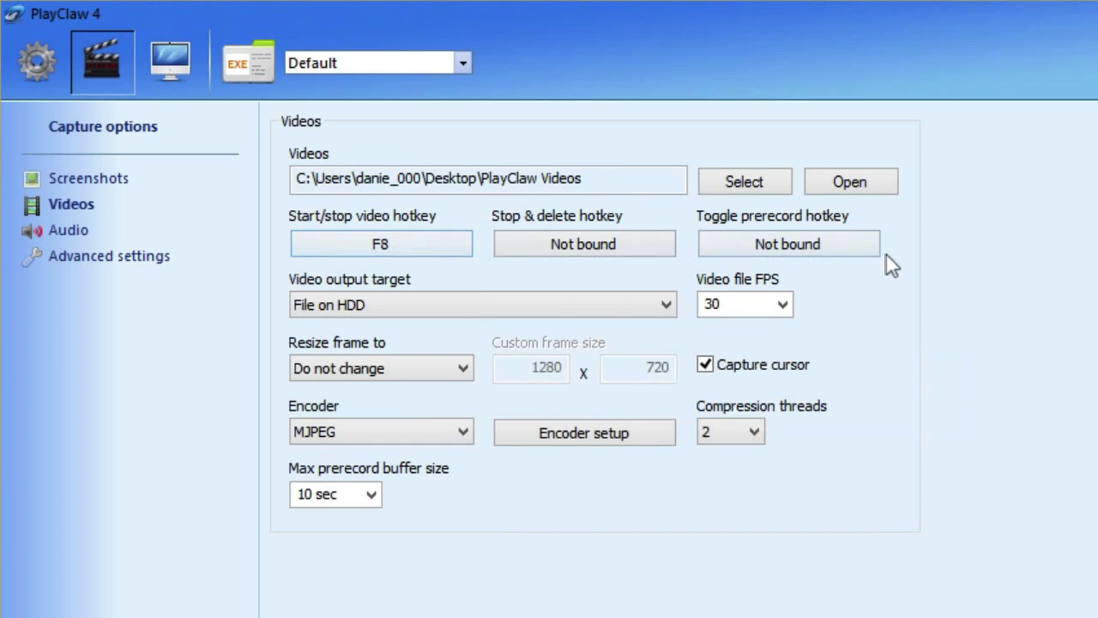
left_click(781, 305)
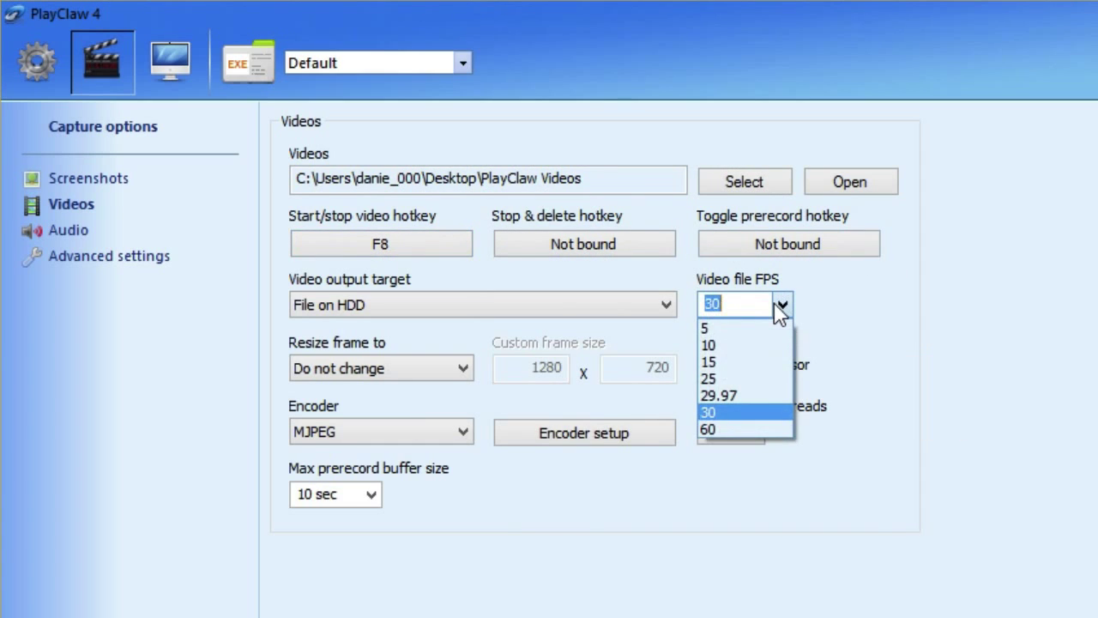
left_click(776, 304)
left_click(391, 372)
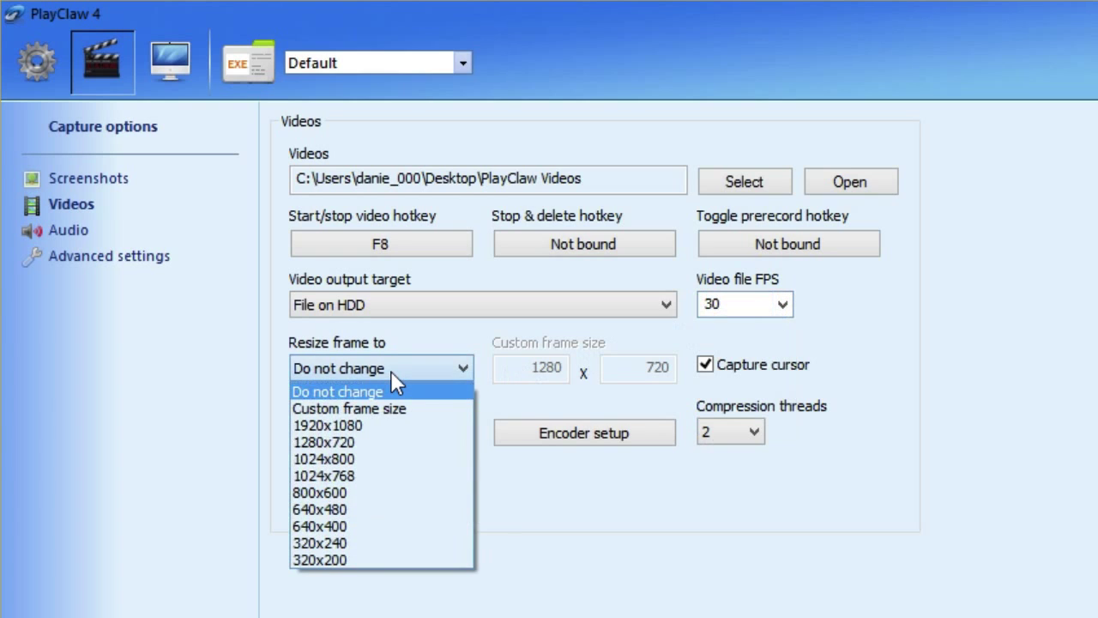
left_click(391, 372)
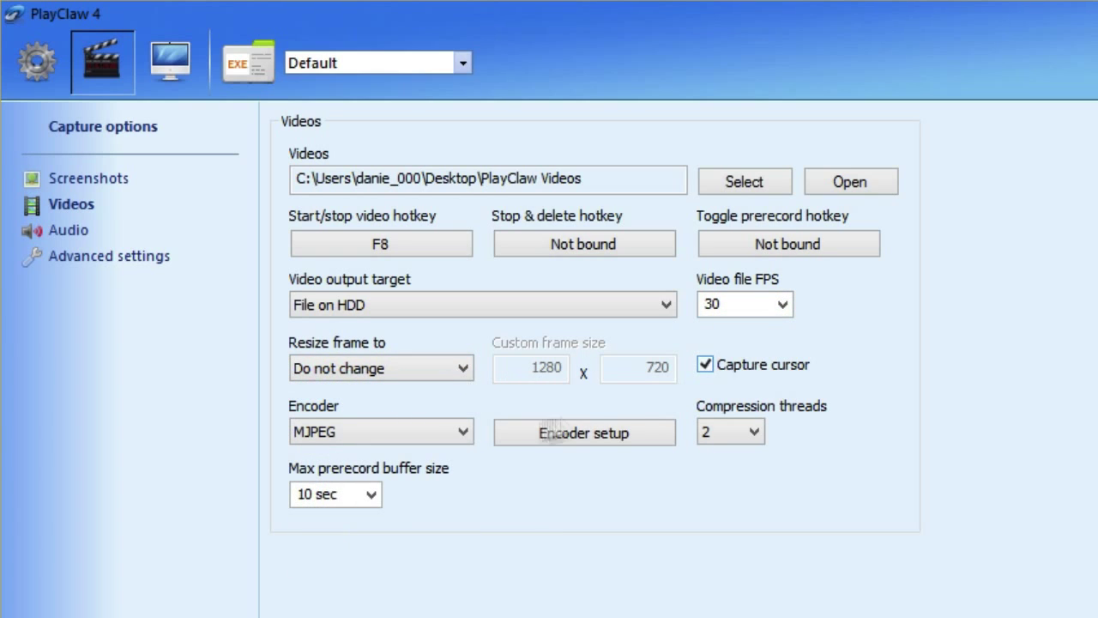
left_click(421, 440)
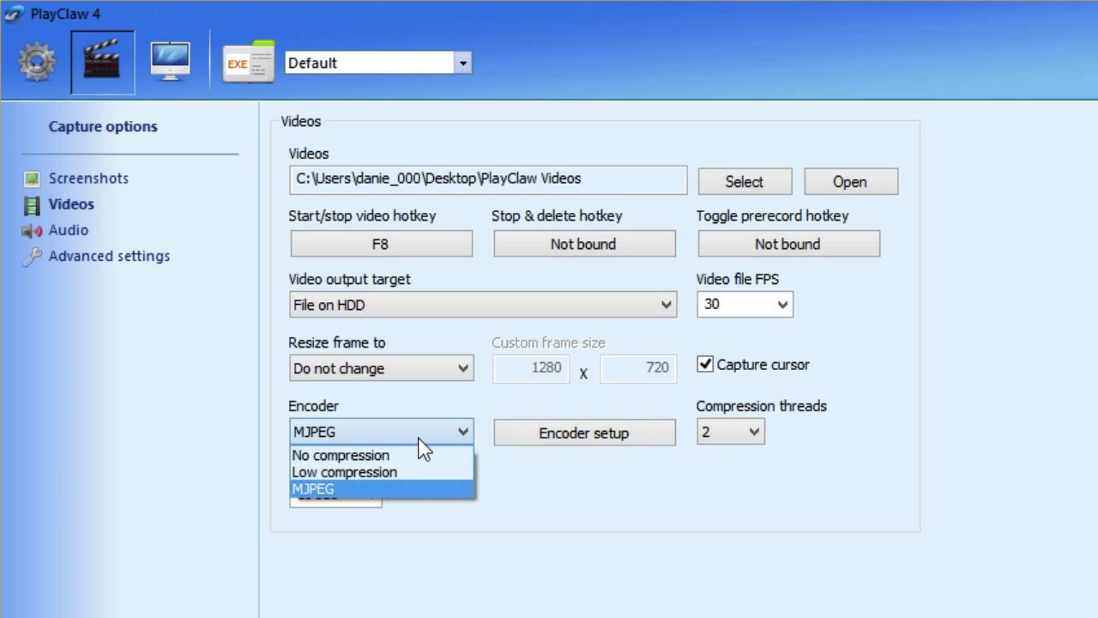
left_click(375, 473)
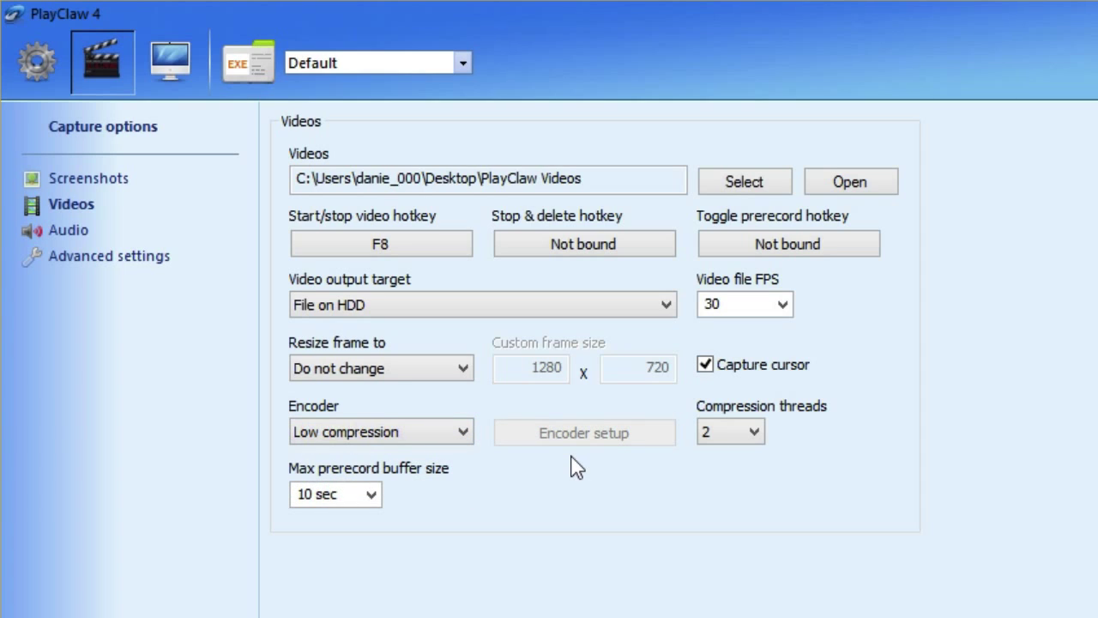
Review PlayClaw 4's Audio, Advanced and Overlays settings pages
left_click(70, 230)
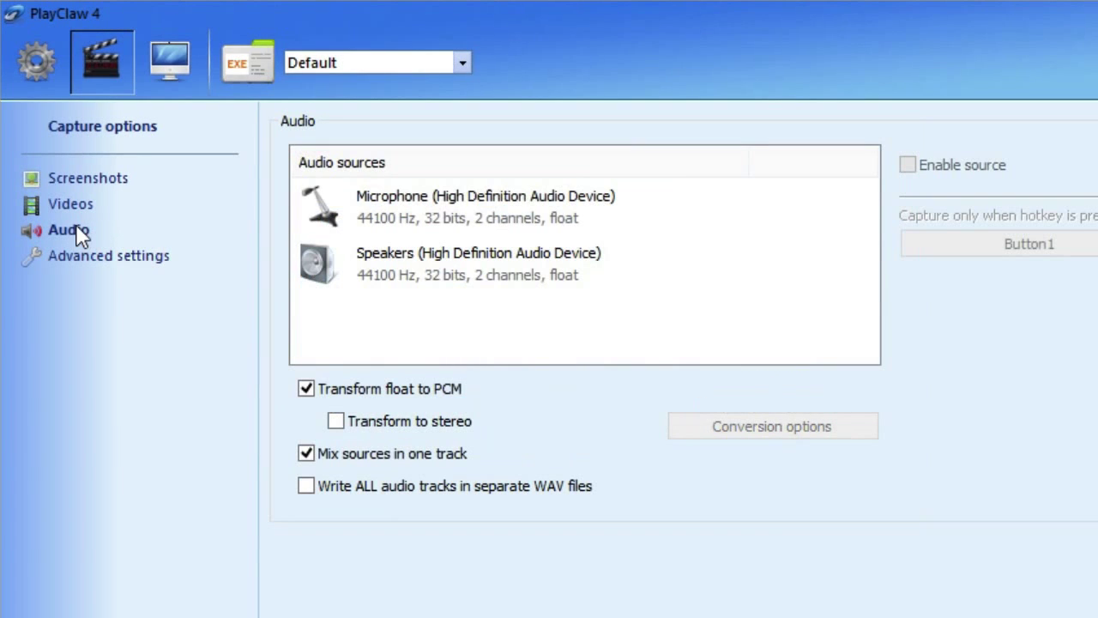
left_click(215, 258)
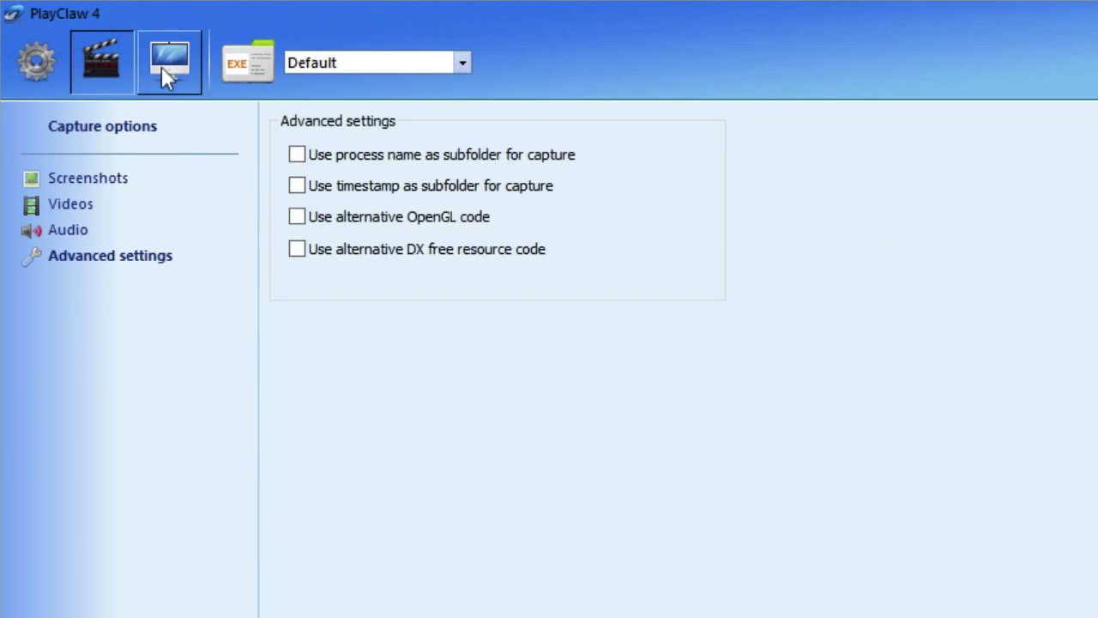
left_click(162, 63)
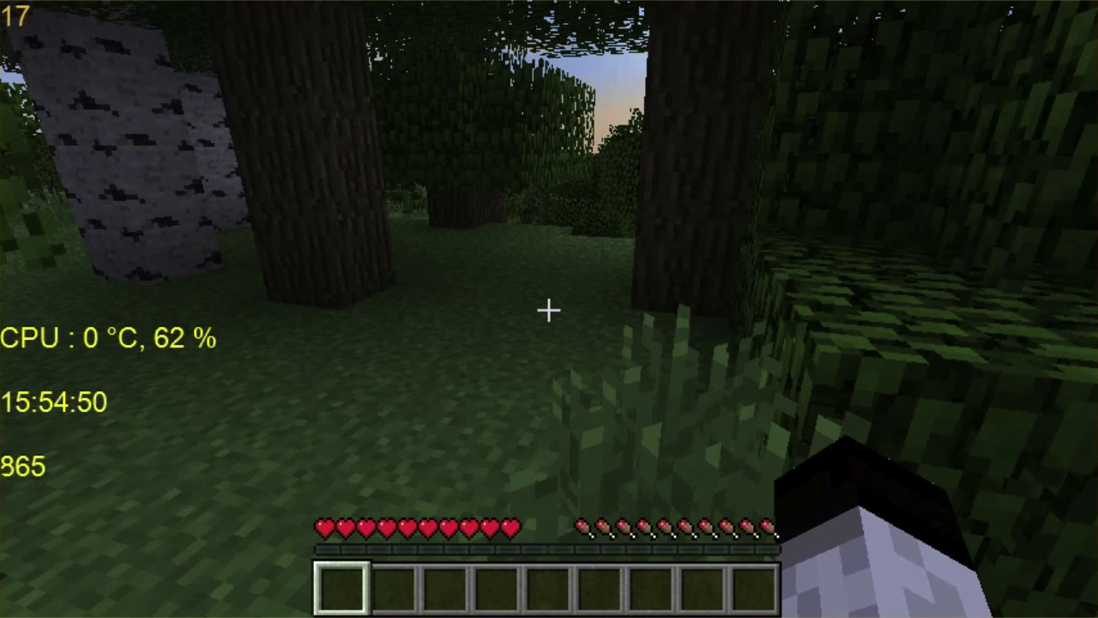
Record a roughly 16-second test clip walking through the forest and the leaf gap
key("F12")
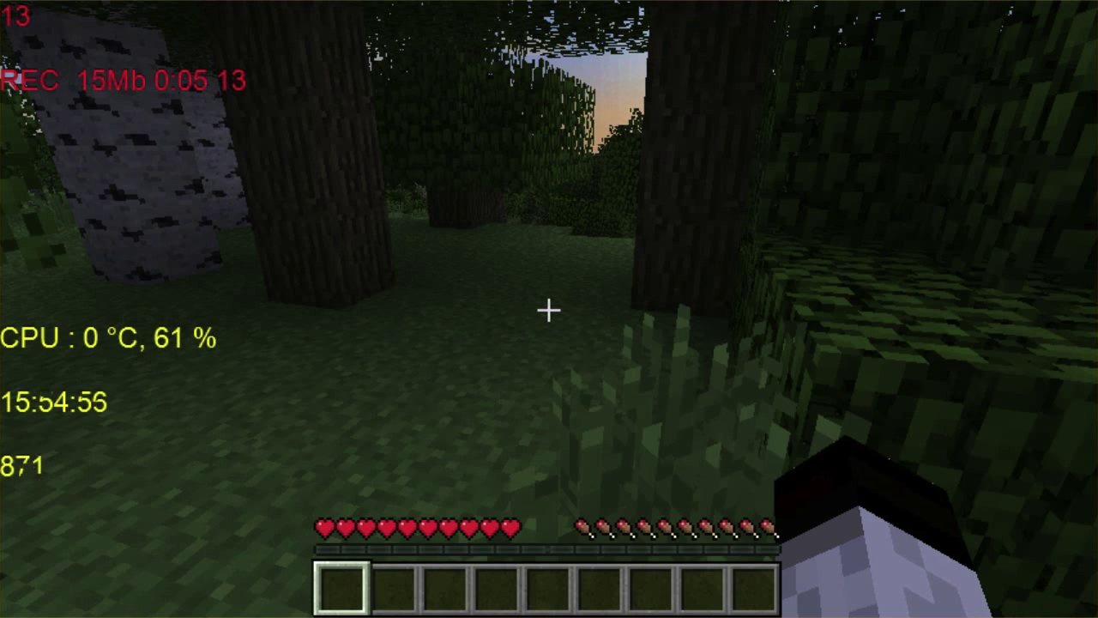
key("w")
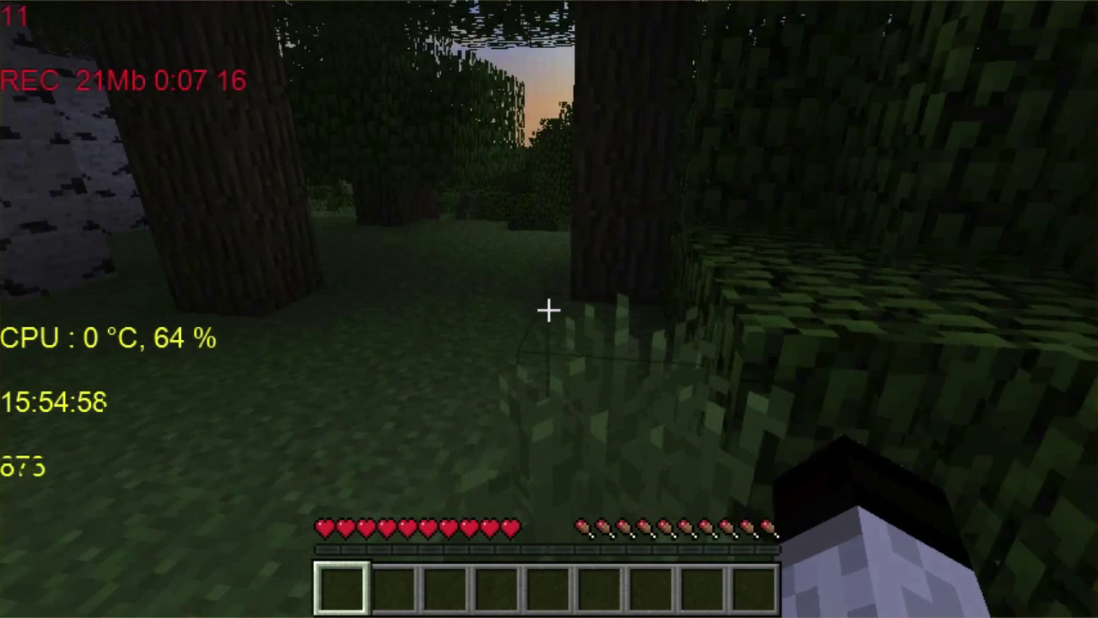
key("w")
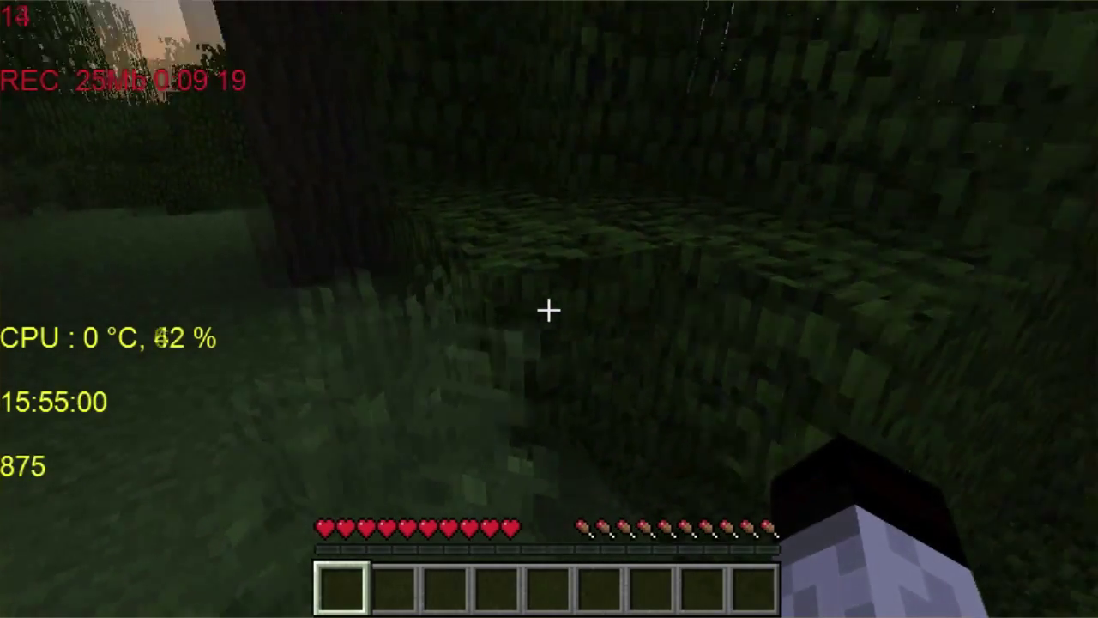
key("w")
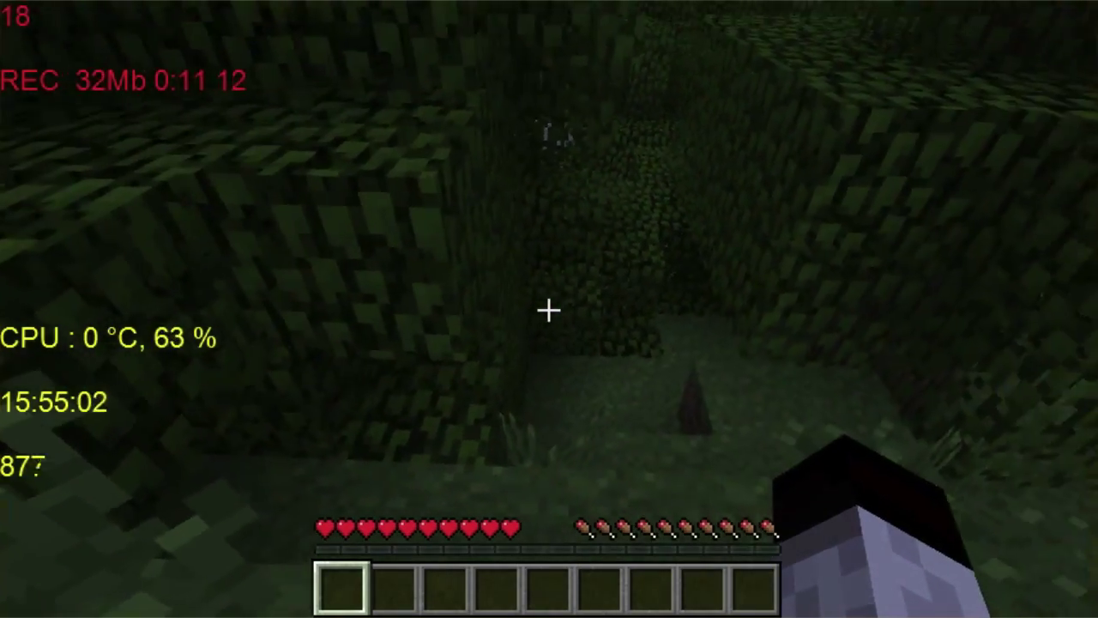
key("w")
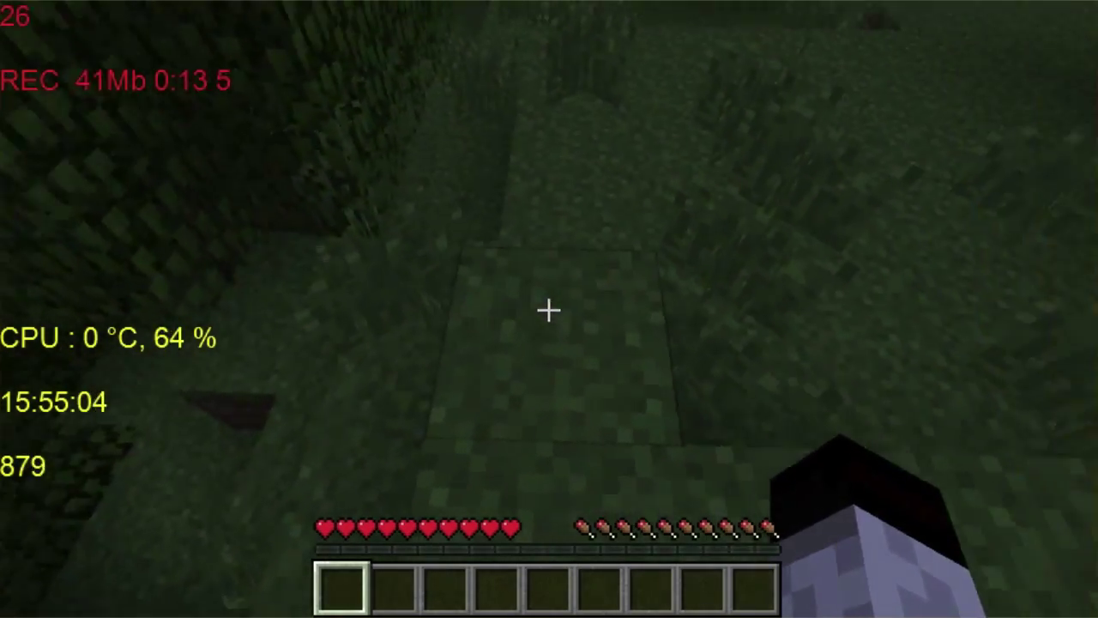
key("w")
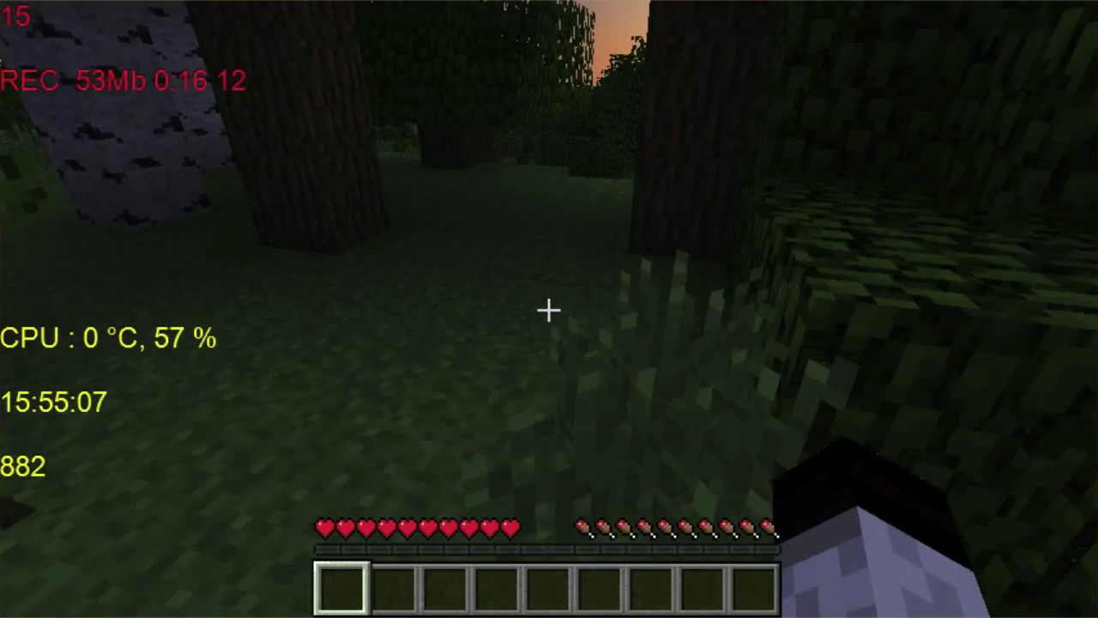
Save the world, return to the title screen, and quit Minecraft
key("Escape")
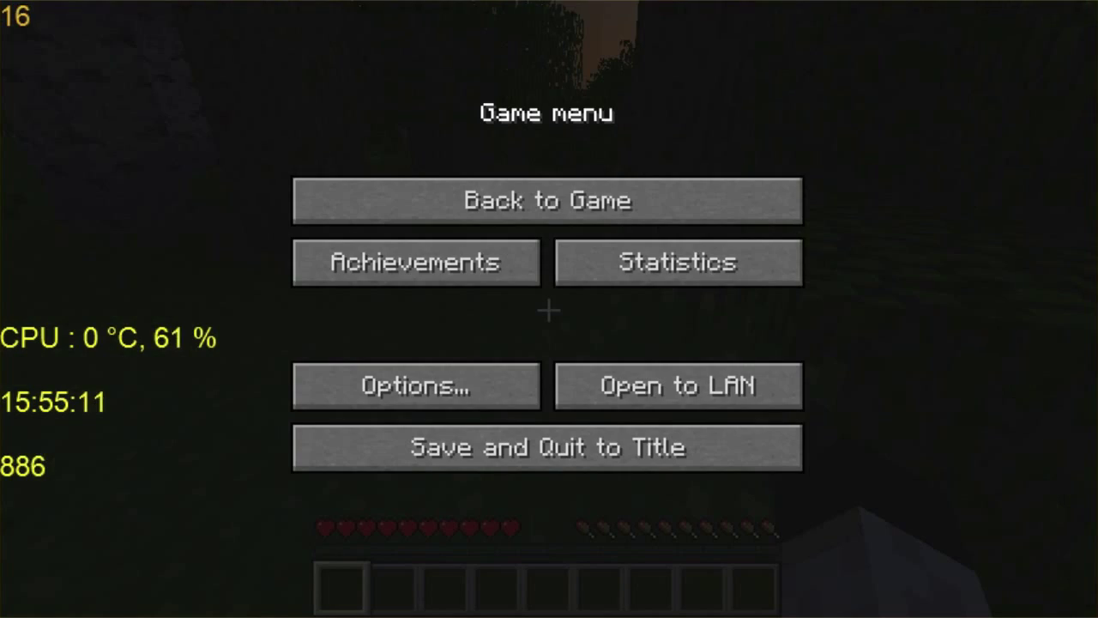
left_click(574, 433)
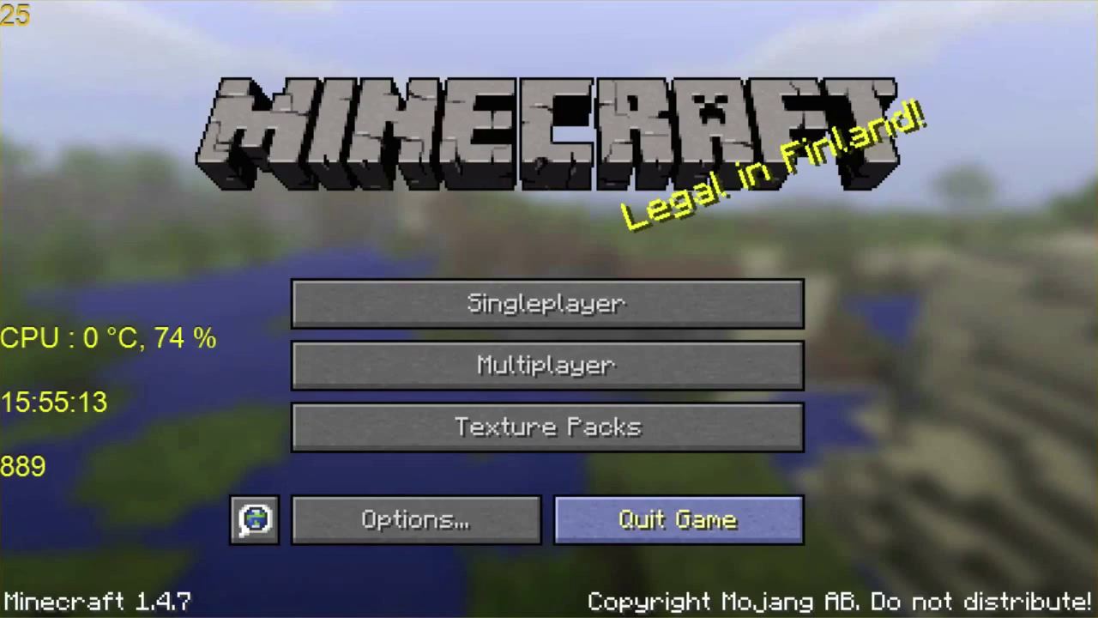
left_click(677, 517)
double_click(34, 276)
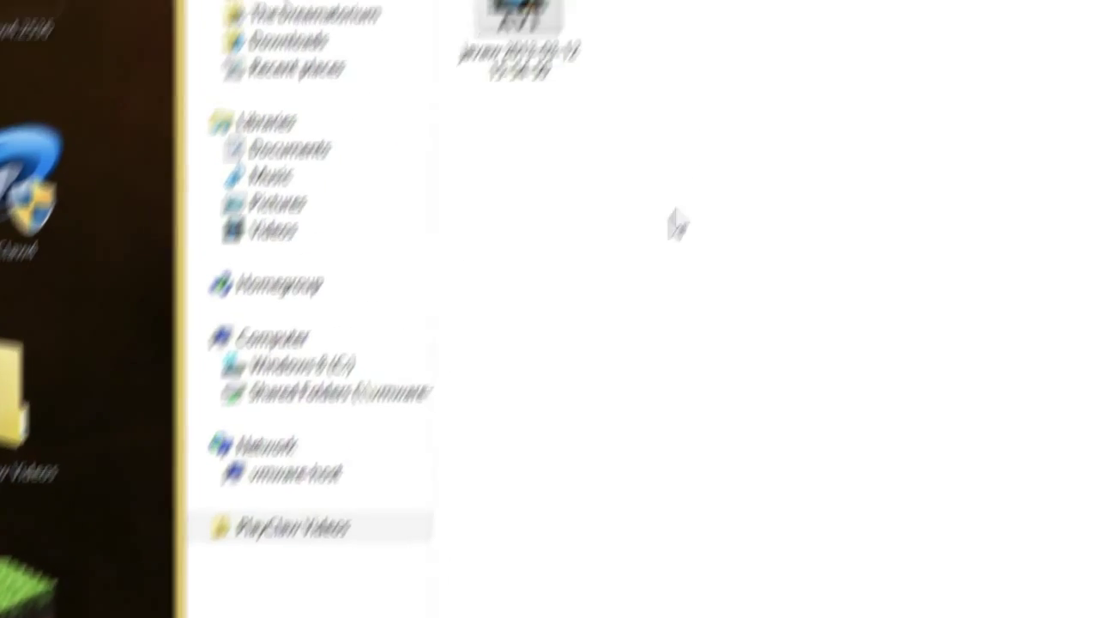
left_click(375, 229)
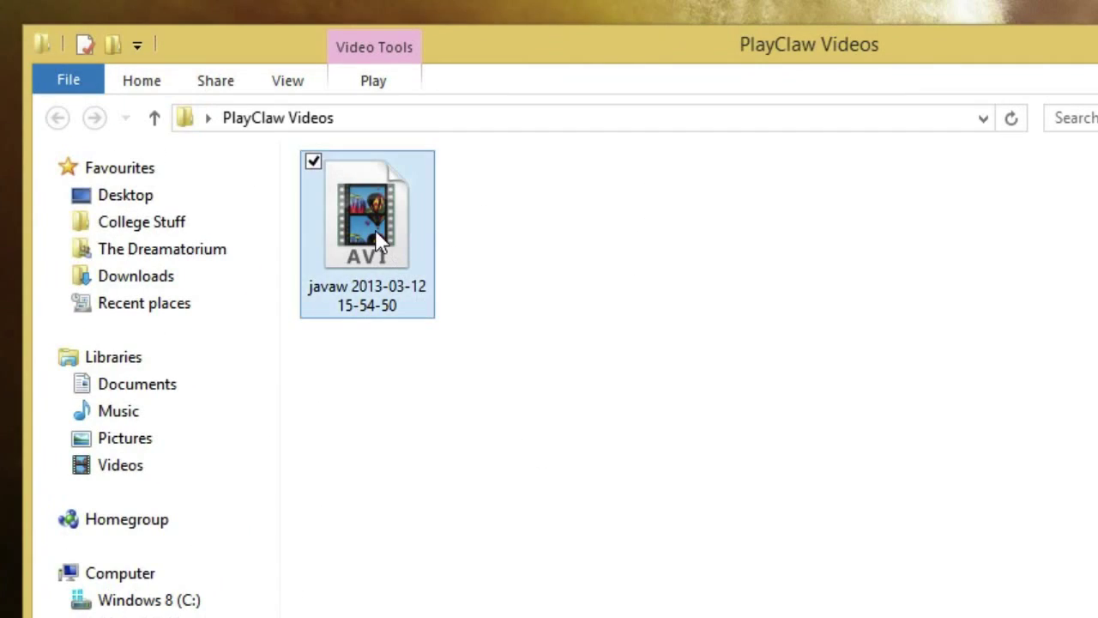
double_click(375, 229)
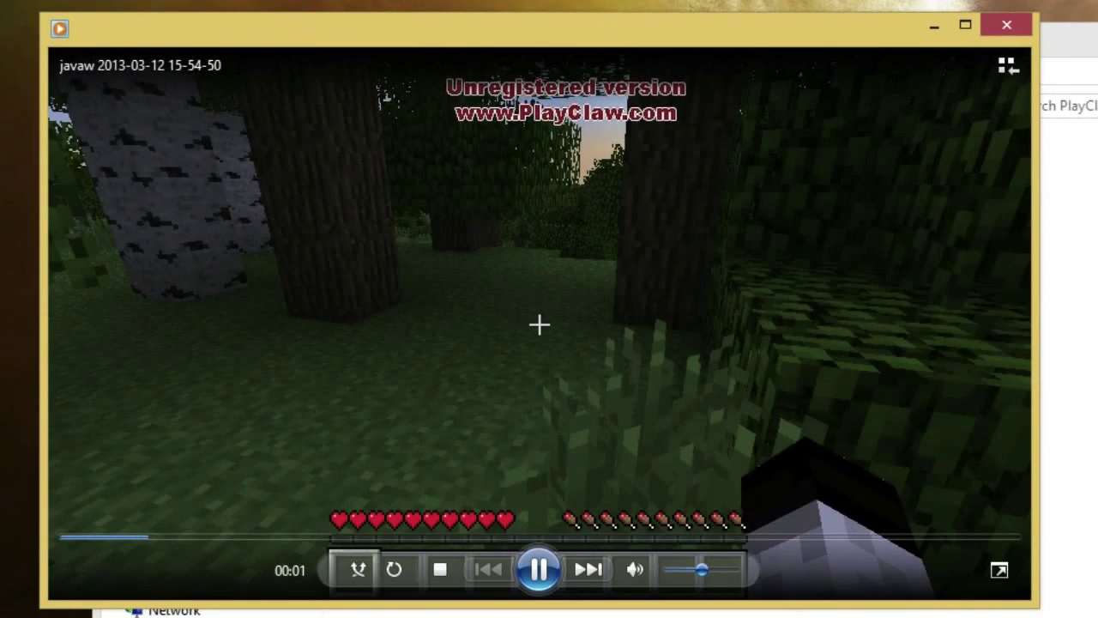
mouse_move(508, 103)
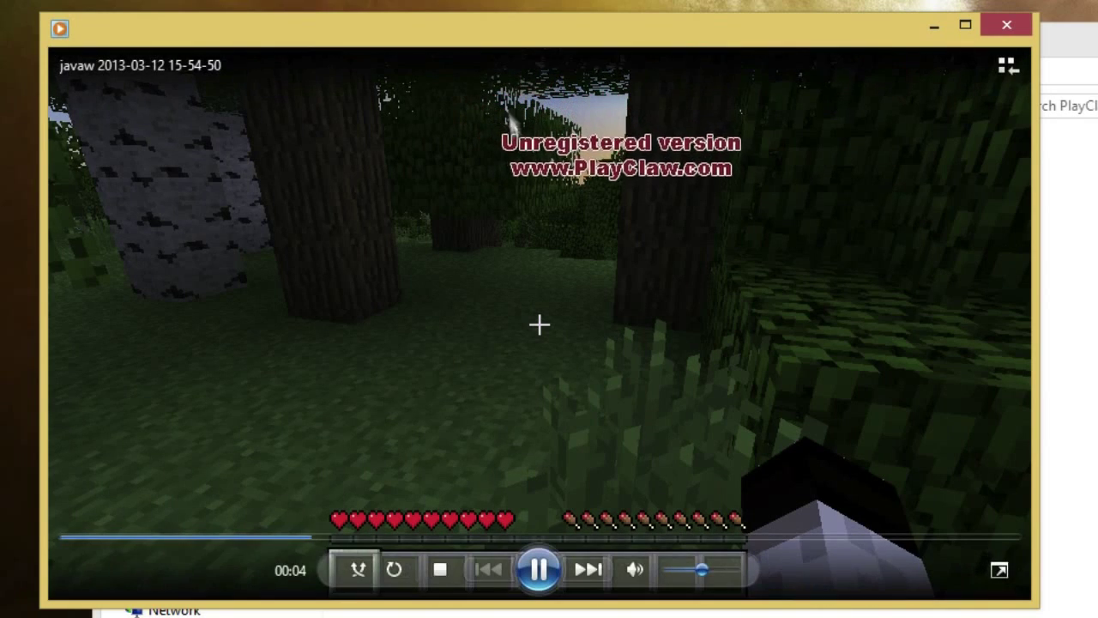